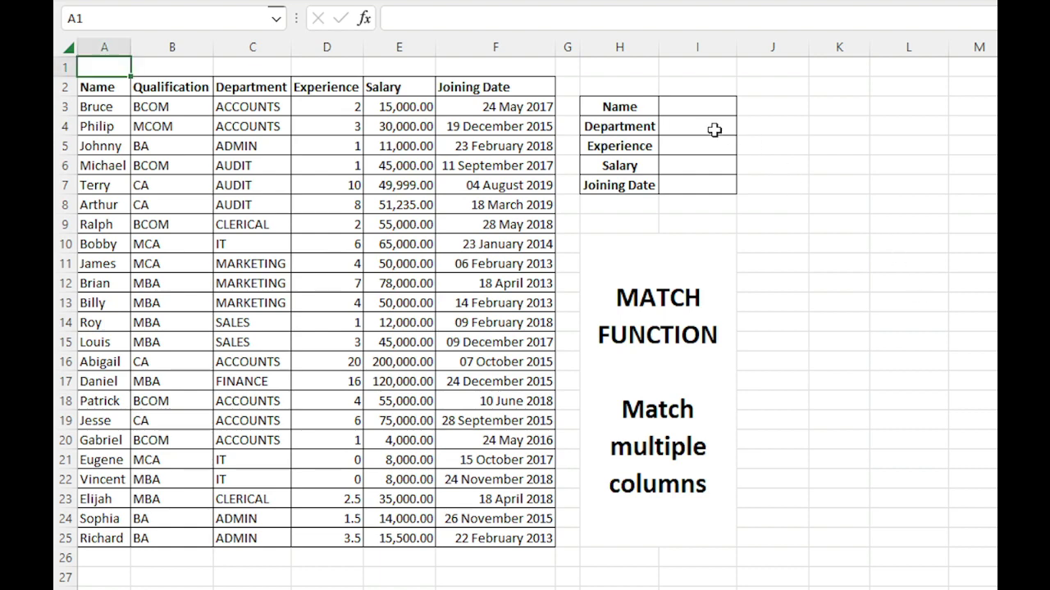
- Enter the first name from row 14 as the lookup Name in I3 and sales as the Department in I4
drag(673, 105, 684, 150)
click(684, 107)
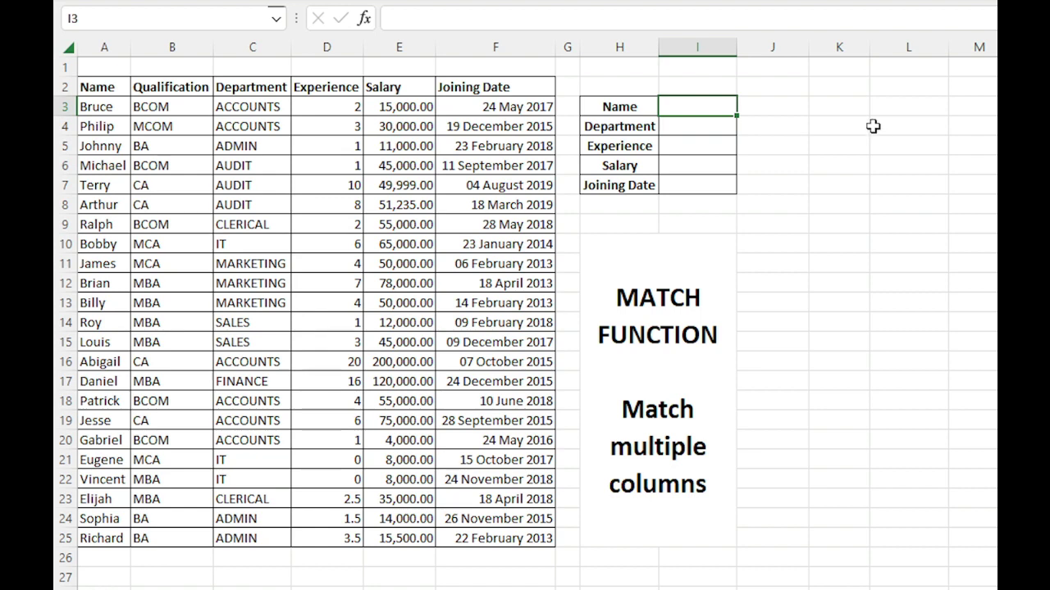
text(roy)
key(Return)
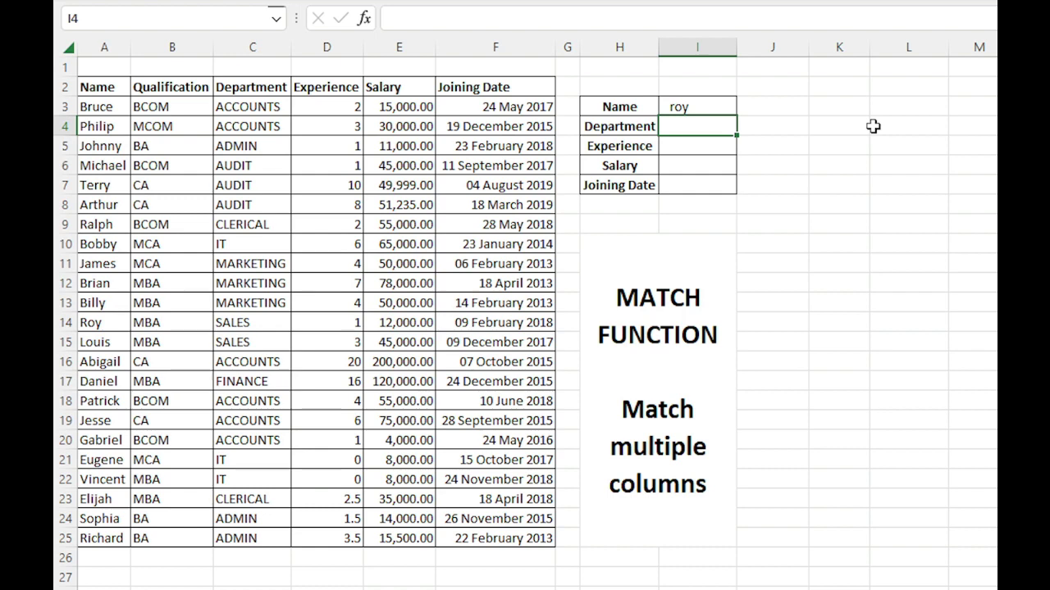
text(sales)
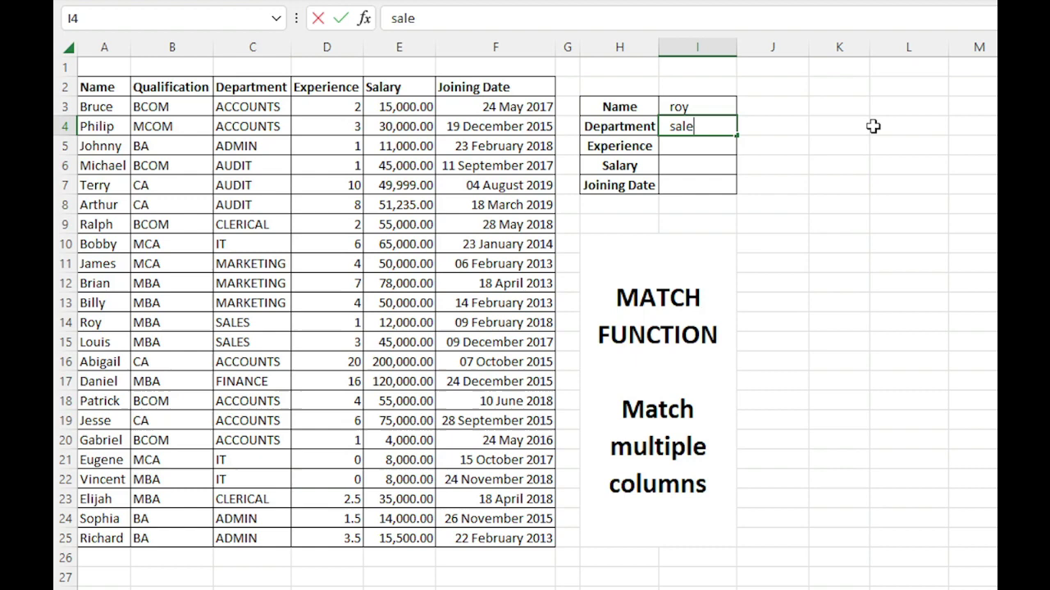
key(Return)
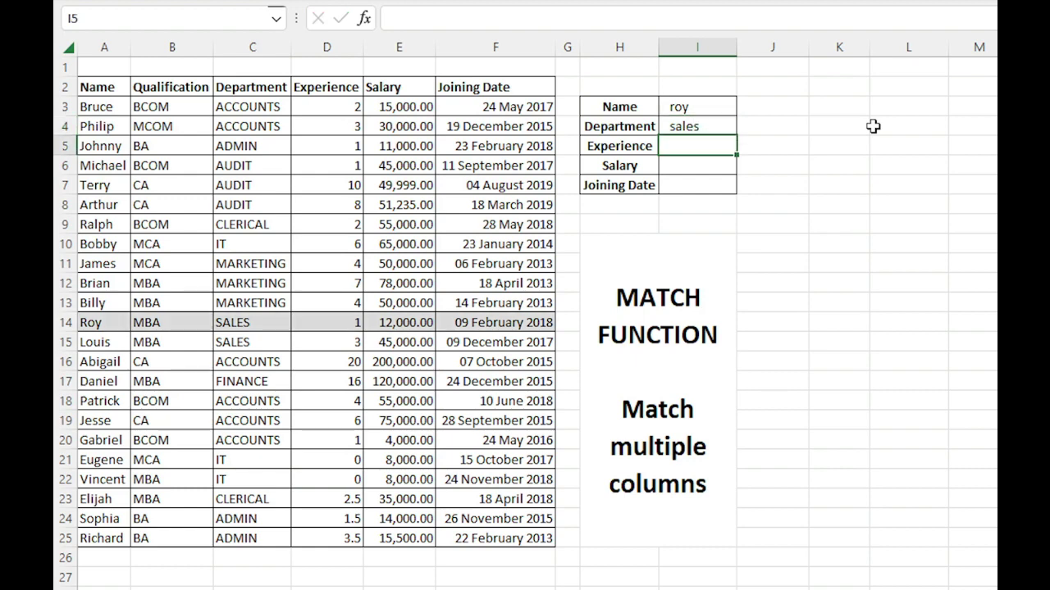
- Examine the record in row 14, checking its name, department and joining date against the lookup criteria
drag(90, 323, 492, 322)
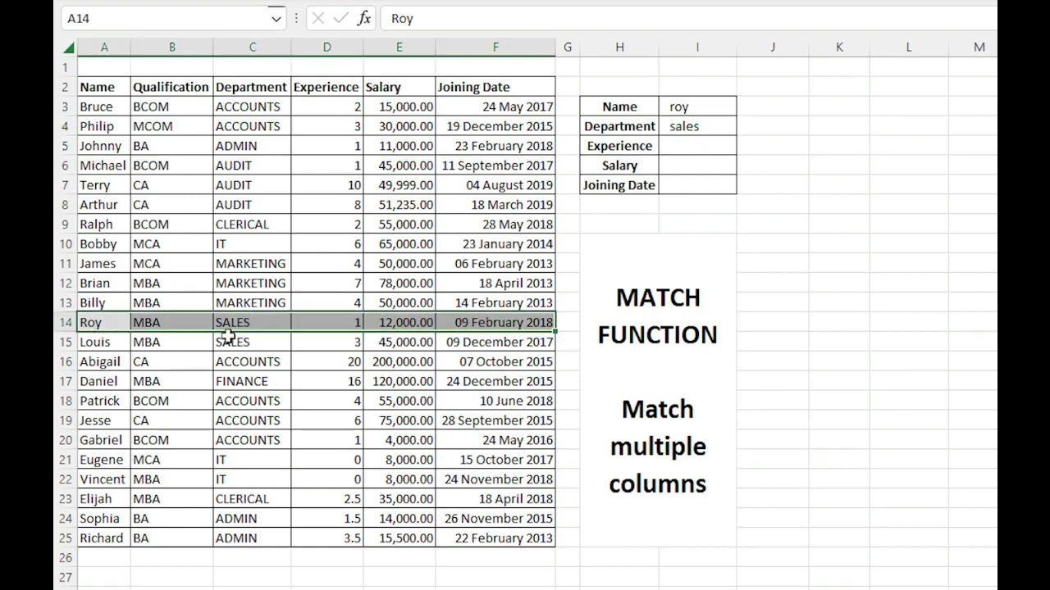
click(106, 323)
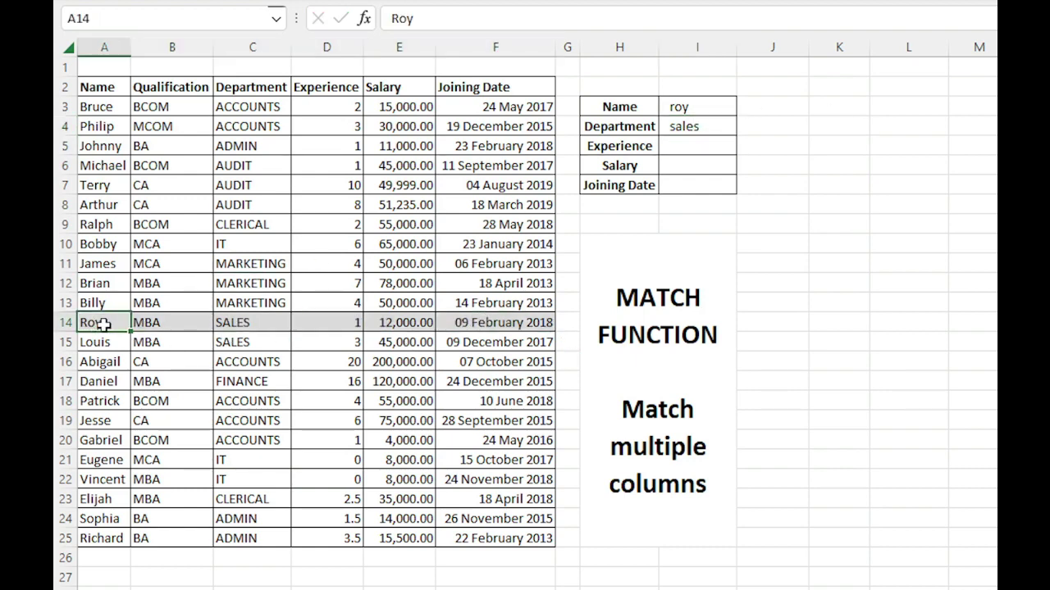
click(261, 321)
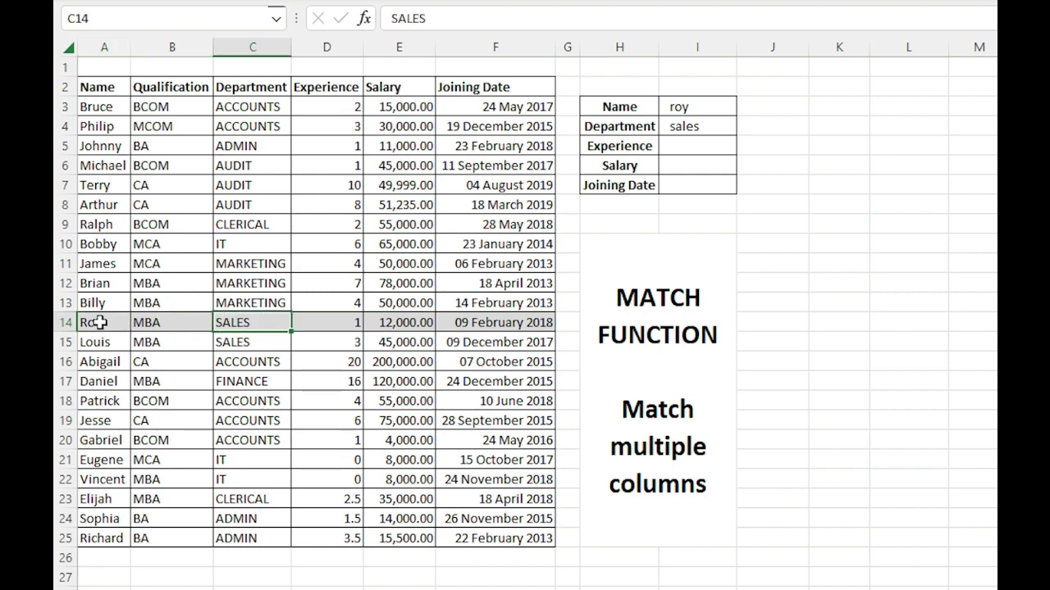
drag(100, 322, 502, 321)
click(502, 320)
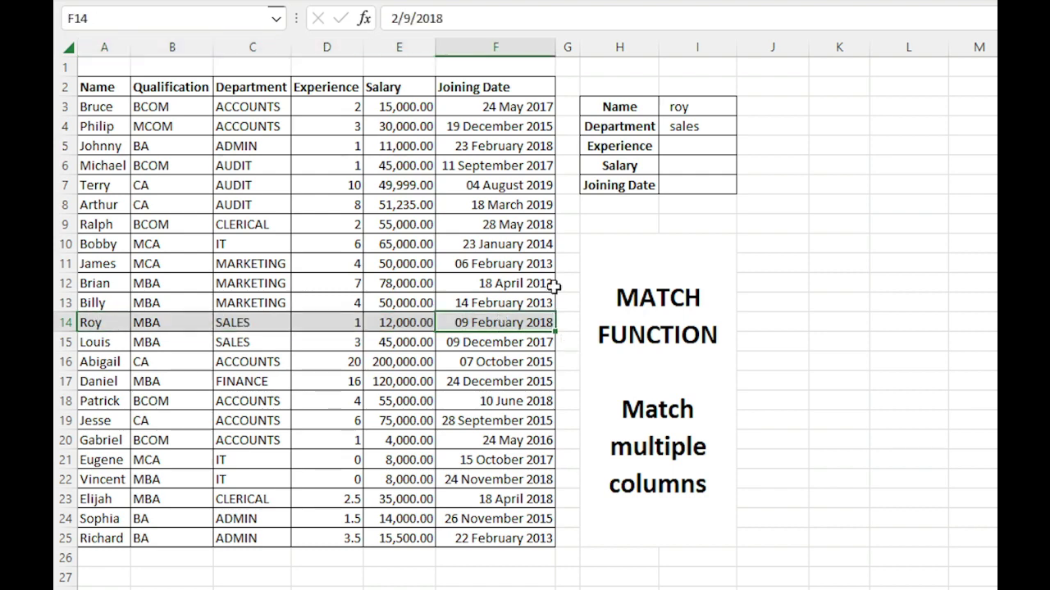
click(705, 147)
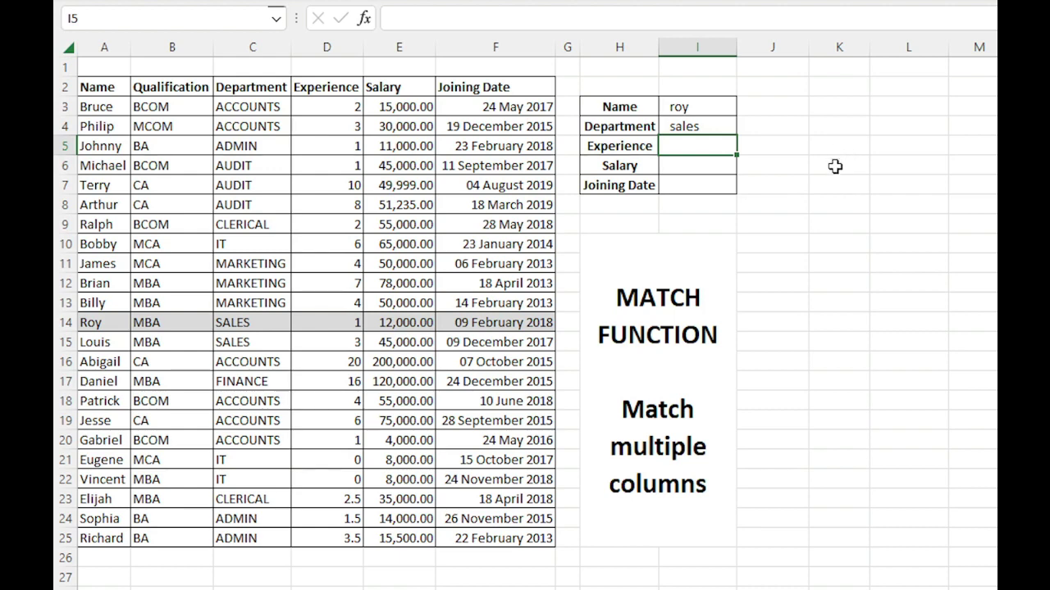
- Test the row highlighting by setting the Department in I4 to it and restoring it to sales
click(721, 129)
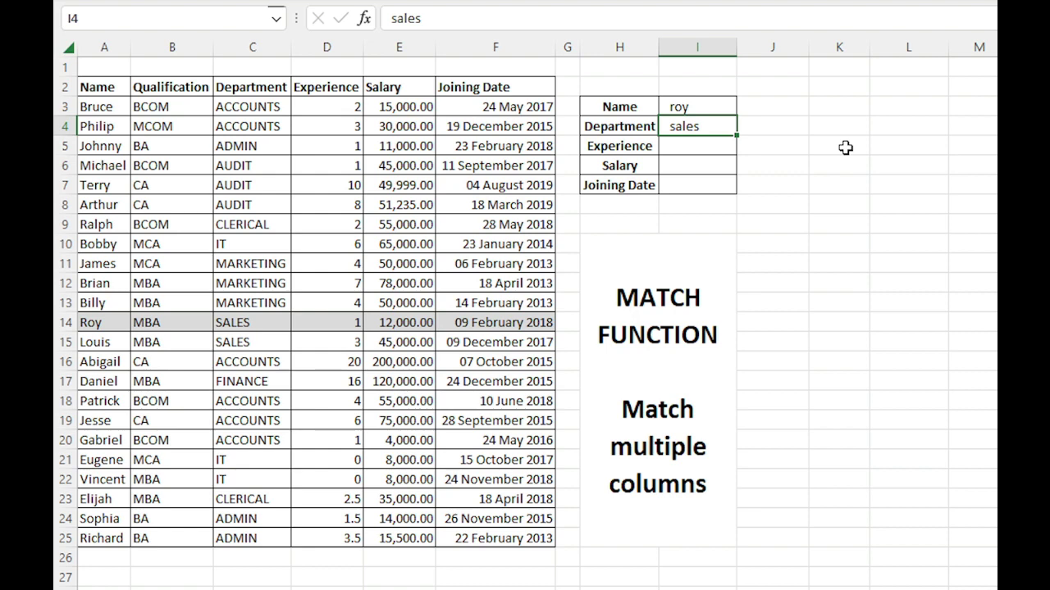
text(it)
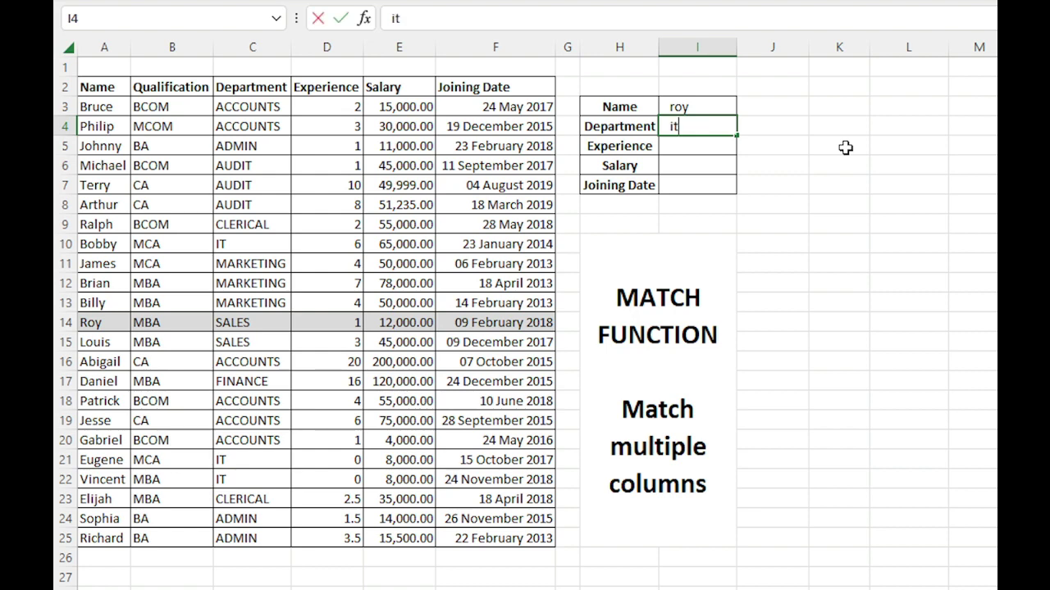
key(Return)
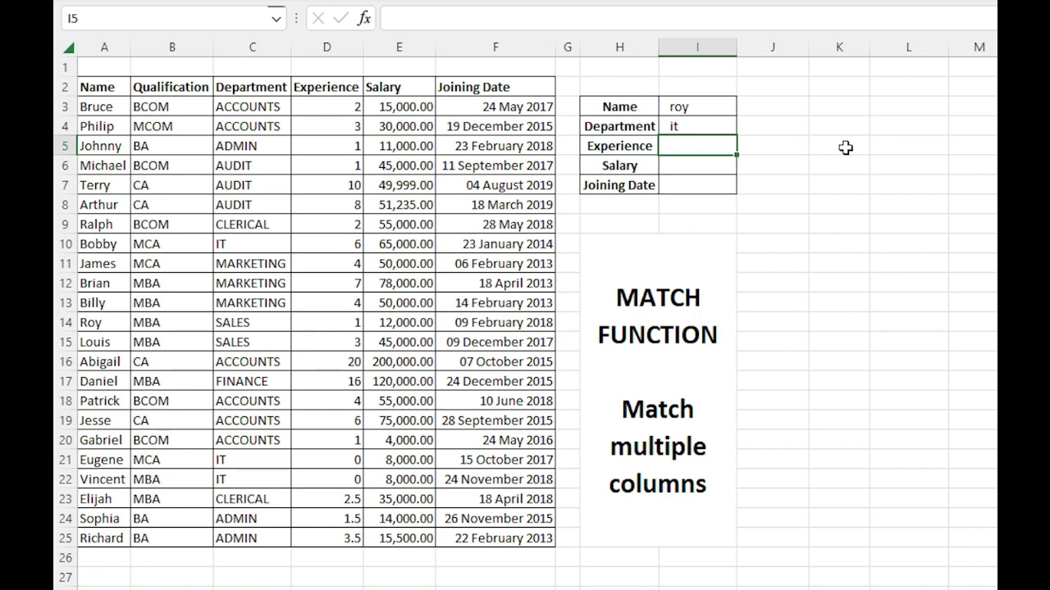
key(Up)
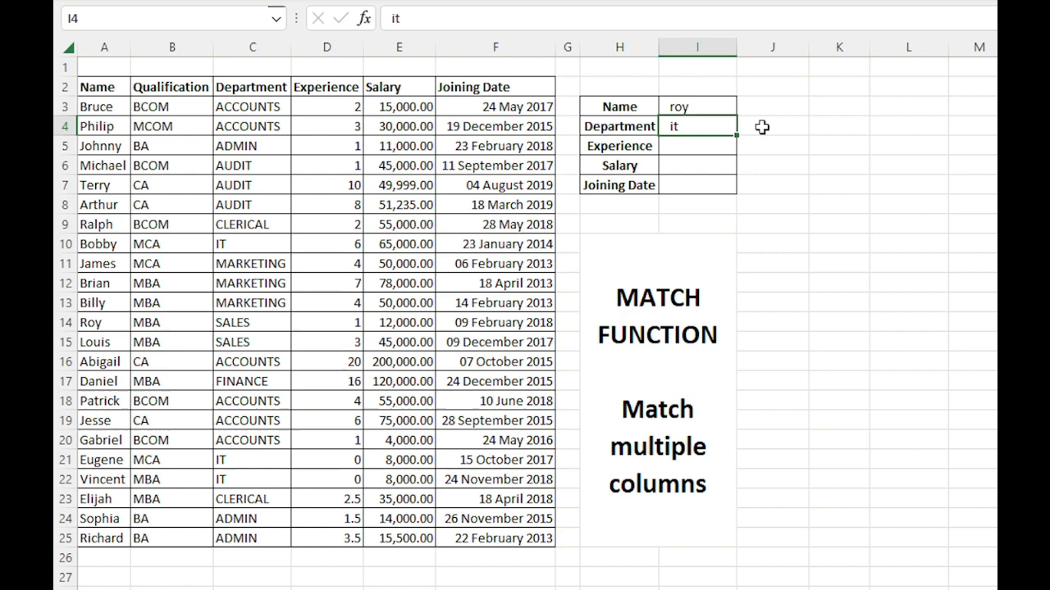
text(sales)
key(Return)
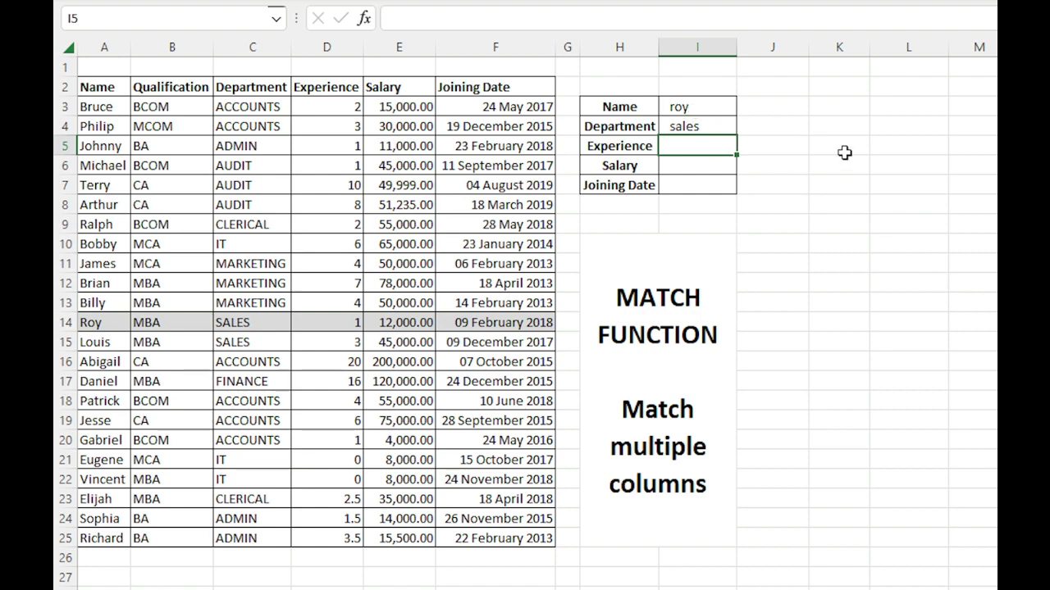
- Begin a MATCH formula in I5 with I3&I4 as the combined lookup value
text(=)
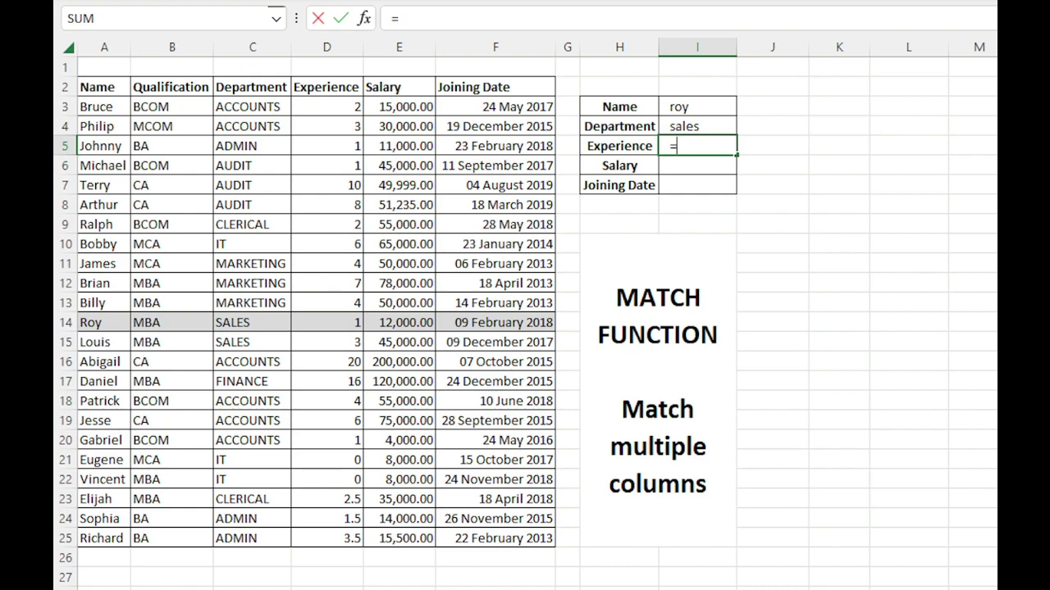
text(matc)
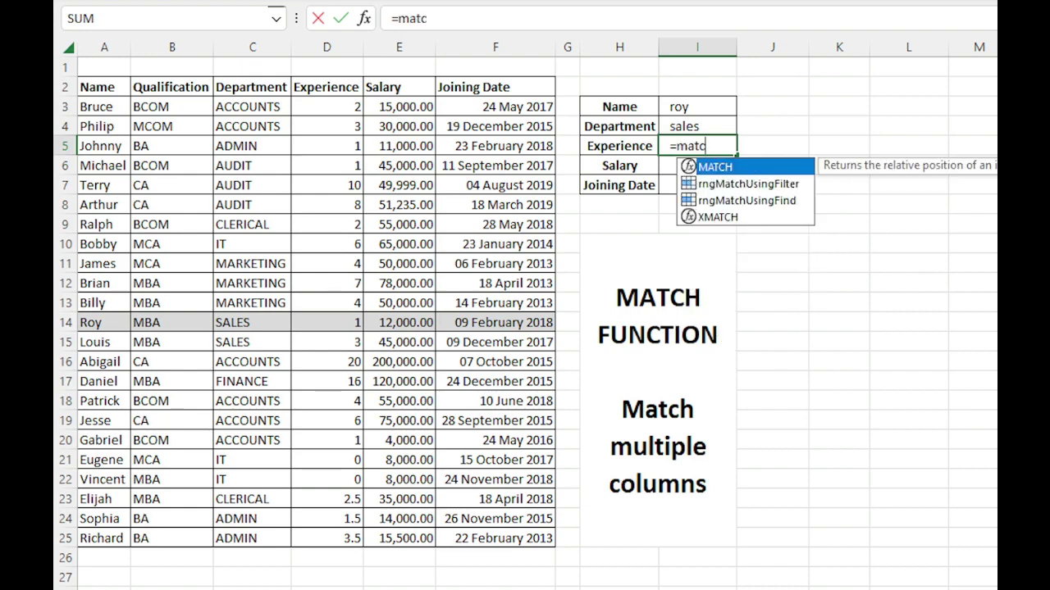
key(Tab)
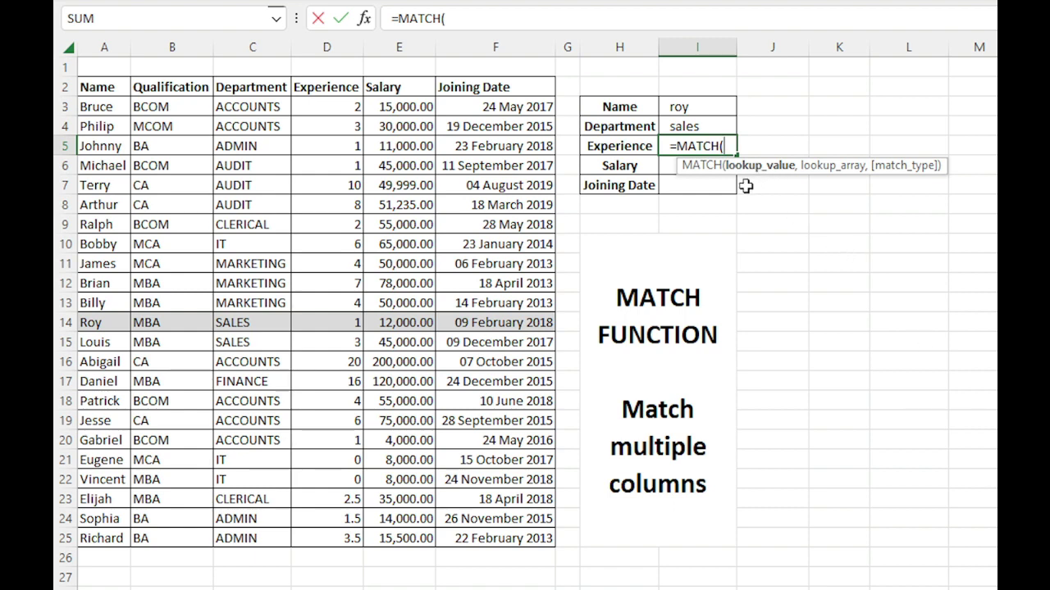
click(716, 109)
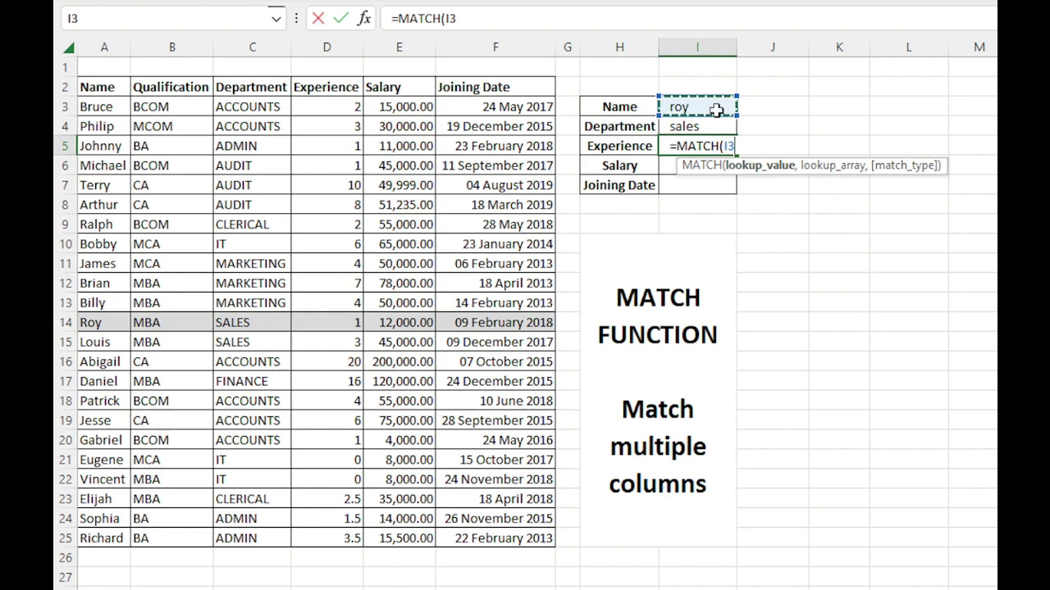
text(&)
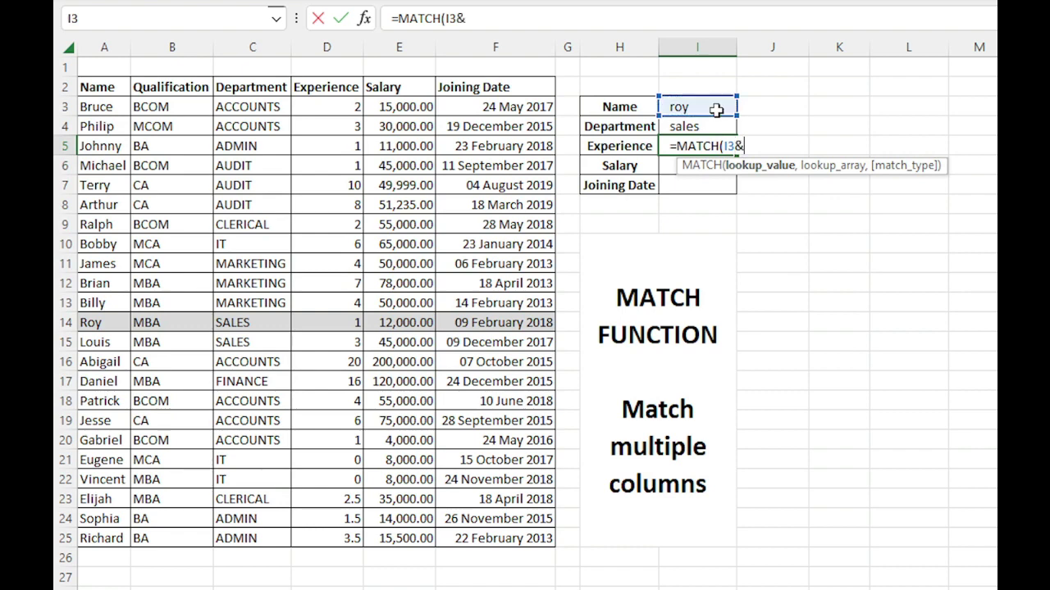
click(714, 132)
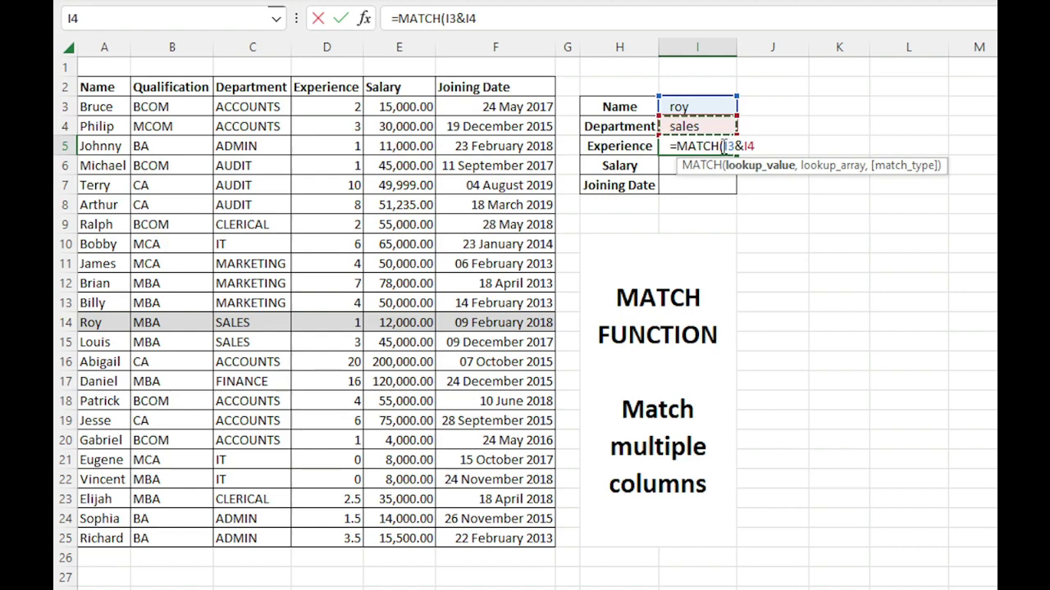
drag(721, 146, 772, 145)
click(773, 145)
text(,)
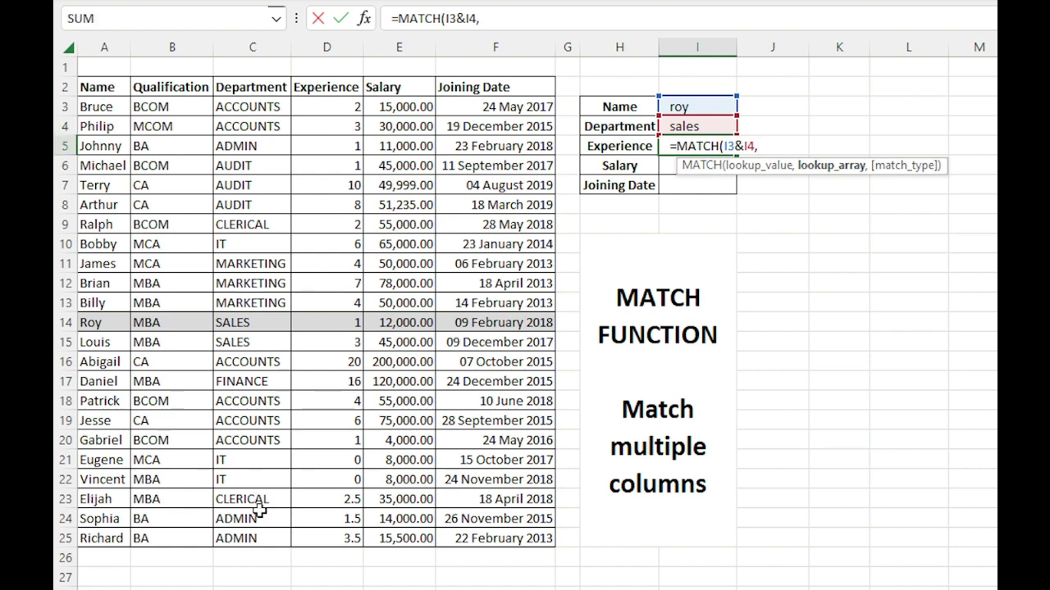
- Complete the MATCH formula with the joined Name and Department ranges rngNames&rngDepts as lookup array and match type 0 (exact match)
drag(103, 109, 85, 558)
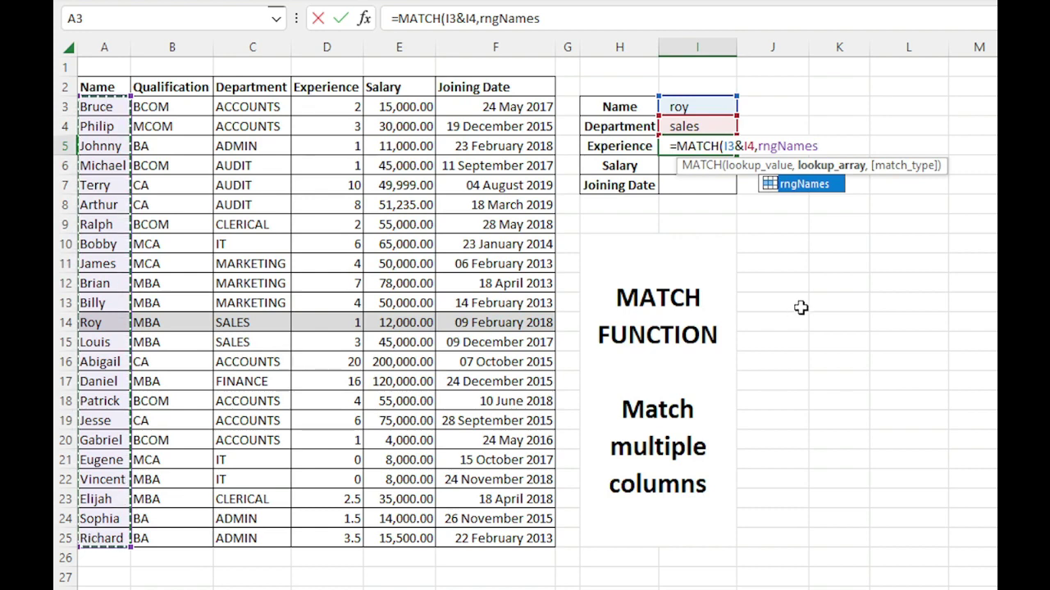
text(&)
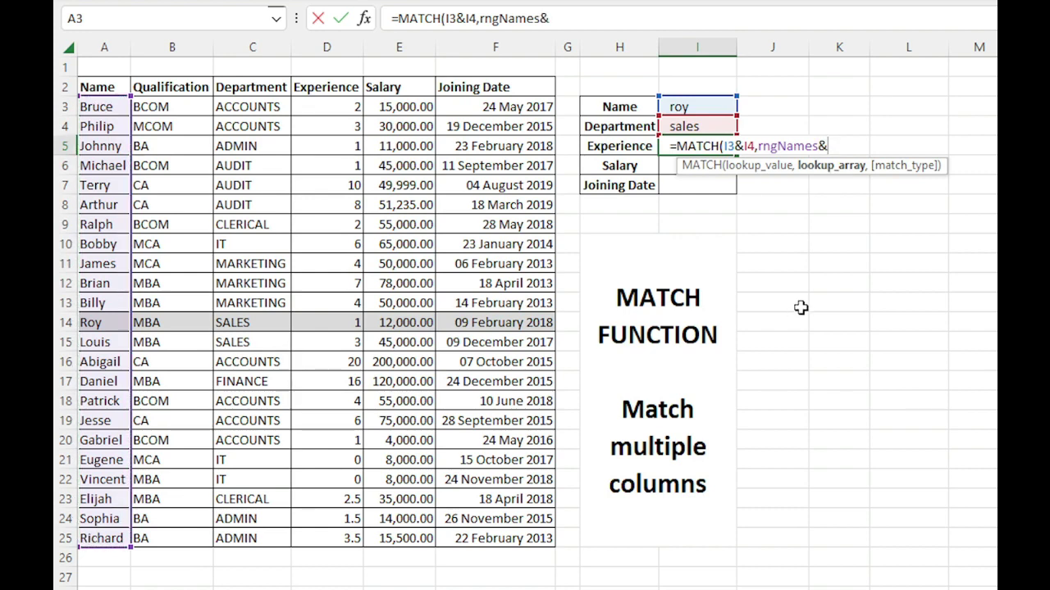
drag(250, 108, 237, 538)
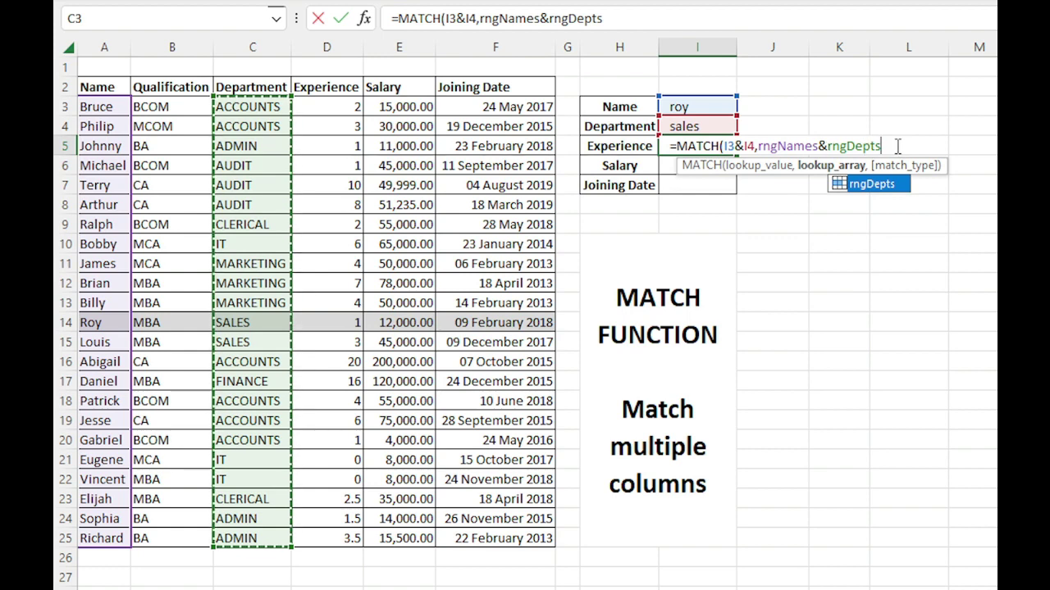
text(,)
key(Down)
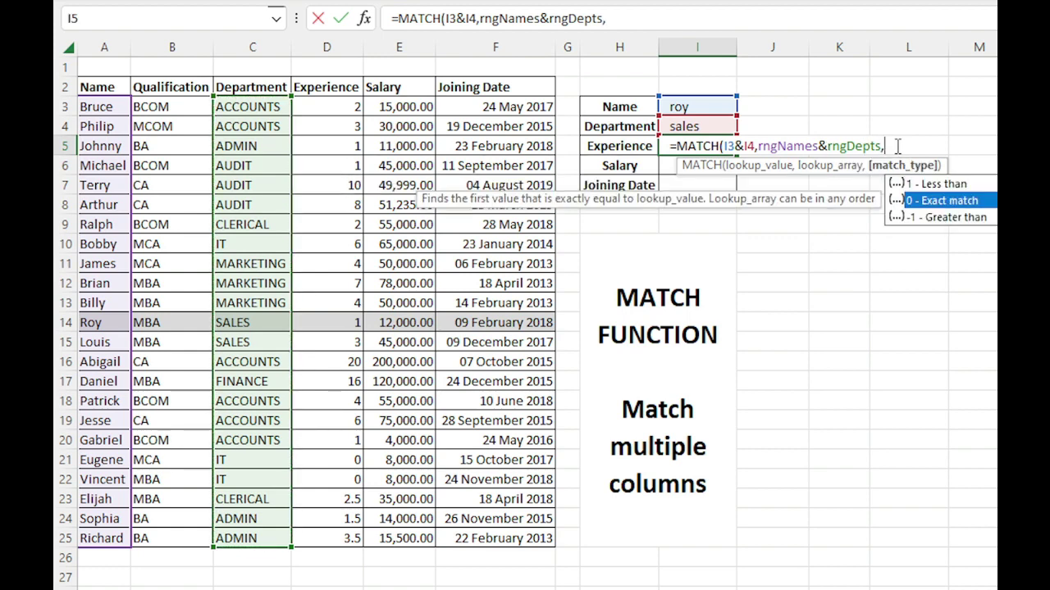
key(Tab)
key(Return)
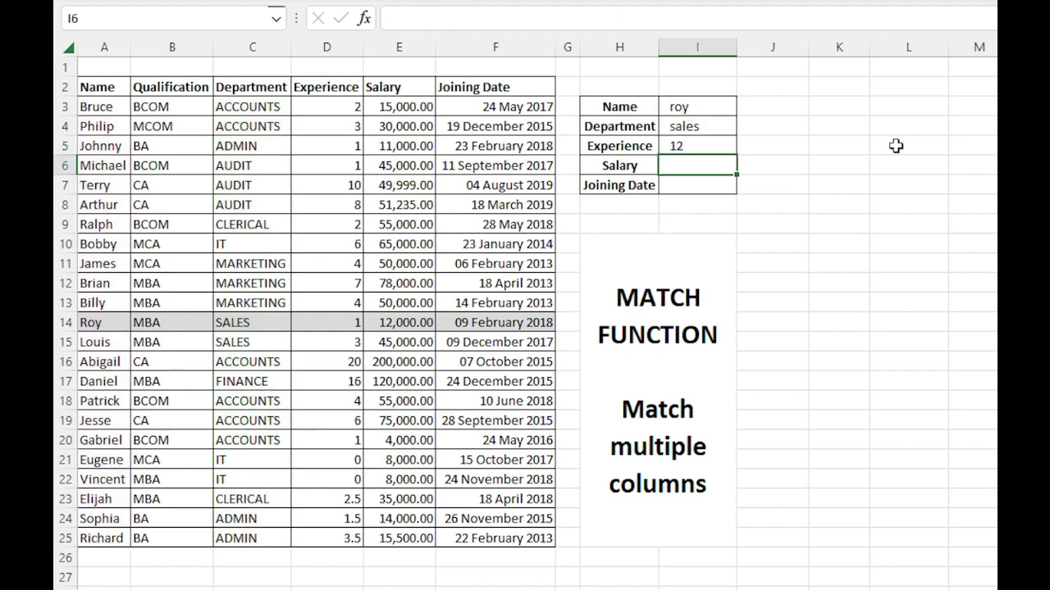
- Examine the MATCH formula in I5 and compare the position it returns with row 14 of the table
click(710, 145)
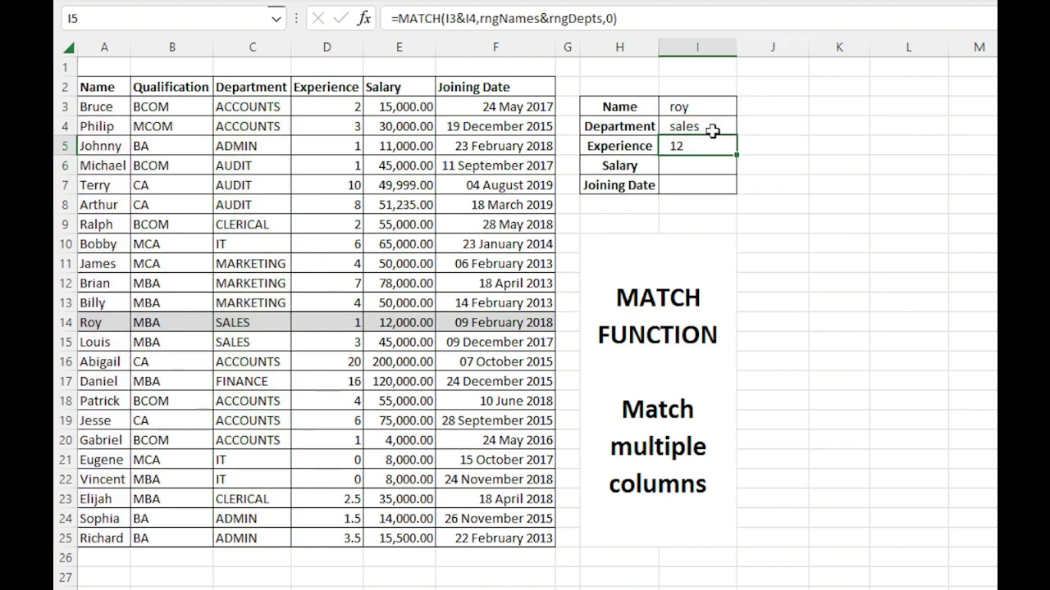
key(F2)
key(Escape)
click(62, 322)
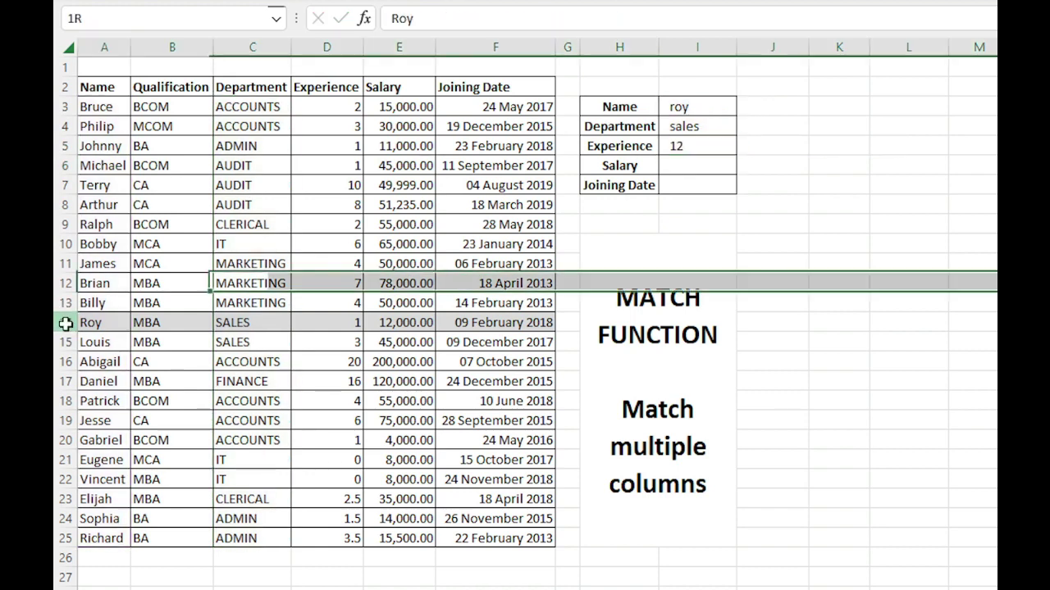
double_click(696, 146)
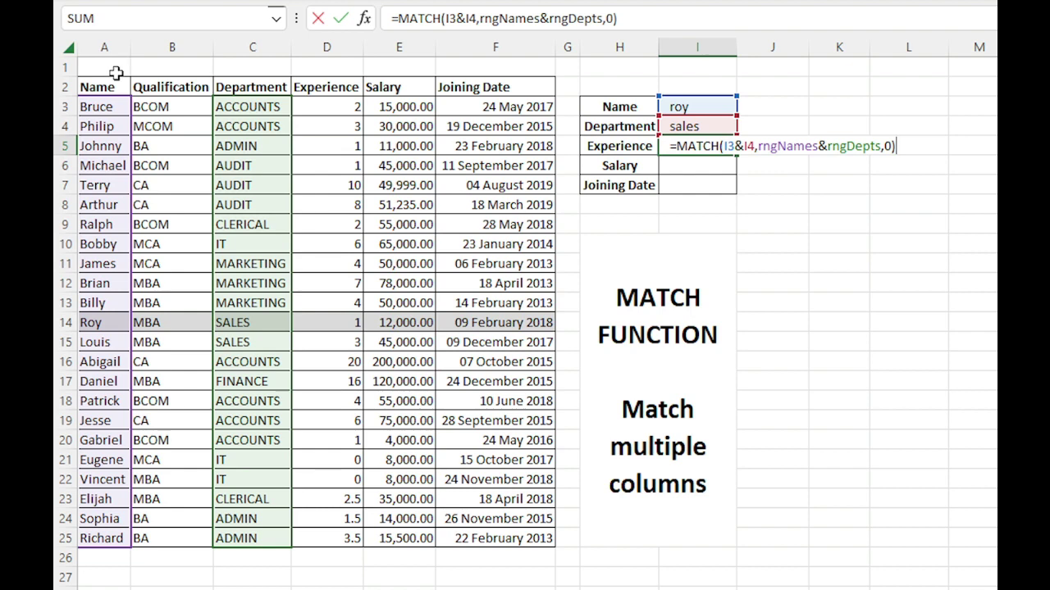
key(ctrl+Return)
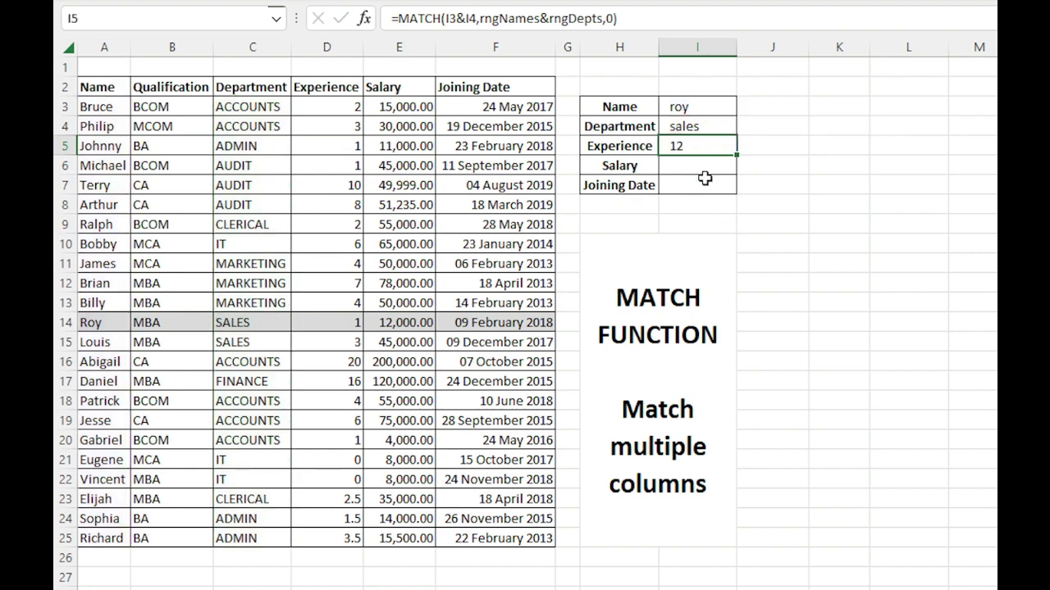
key(F2)
key(Escape)
click(64, 322)
- Wrap the MATCH in I5 in an INDEX function with D3:D25 as the array, placing the MATCH on its own line as row number
click(740, 145)
key(F2)
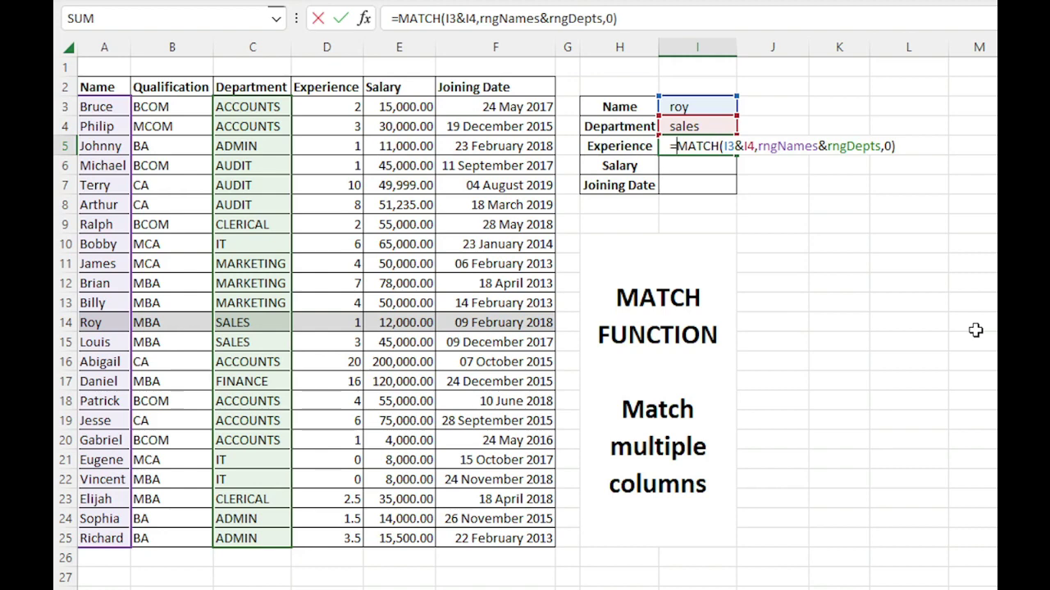
key(alt+Return)
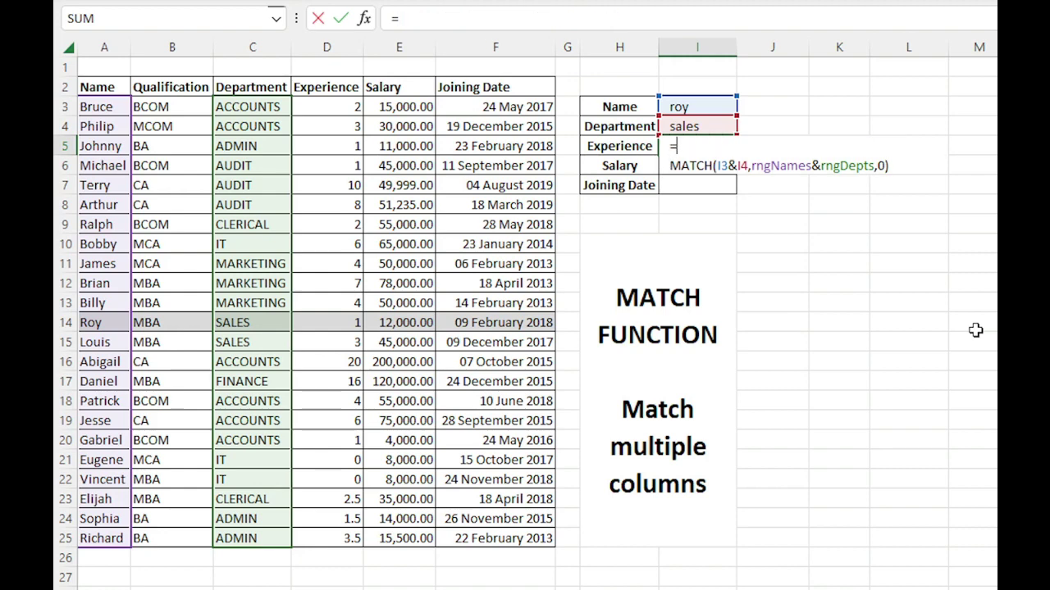
text(ind)
key(Tab)
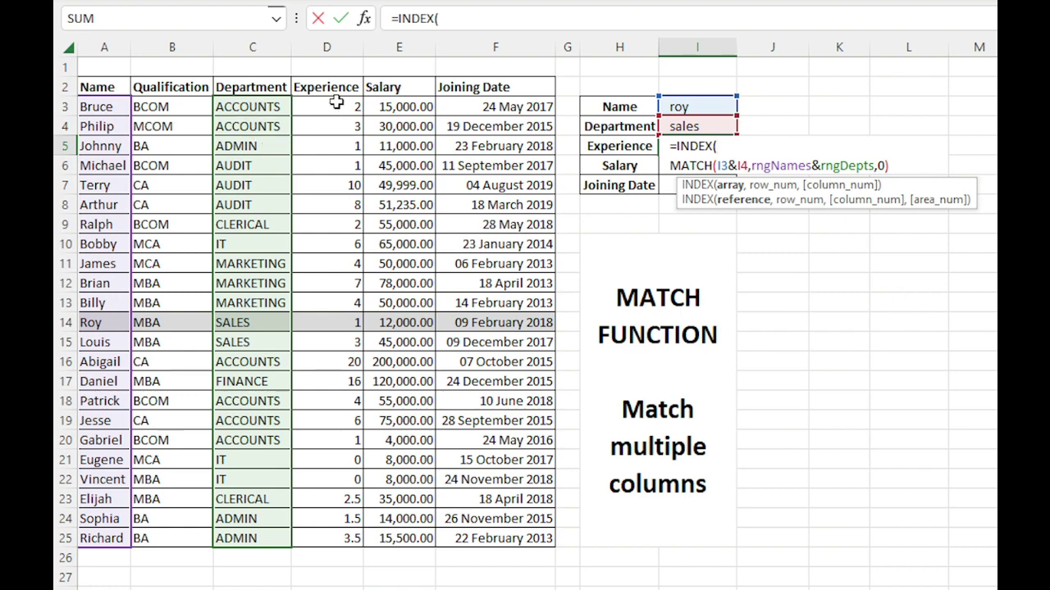
drag(336, 106, 336, 539)
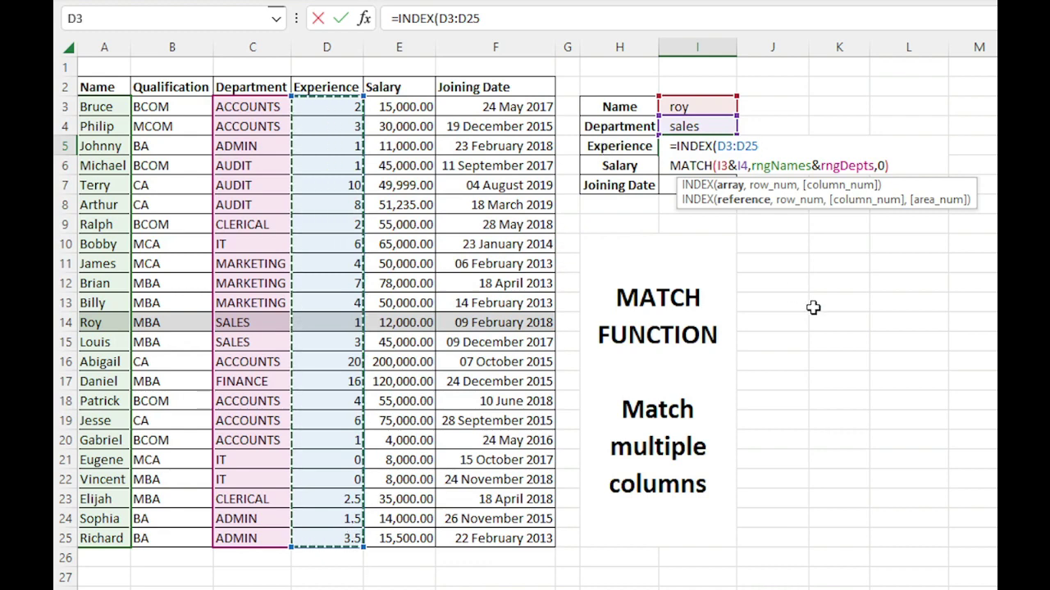
text(,)
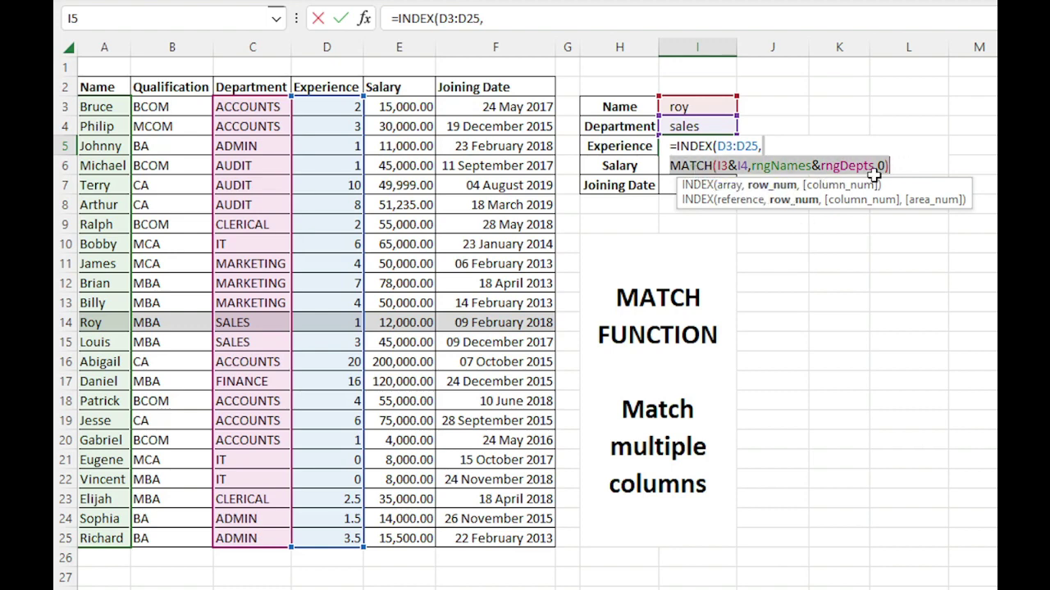
click(902, 165)
text(,)
key(alt+Return)
text(MATCH()
click(619, 146)
text(,)
click(327, 87)
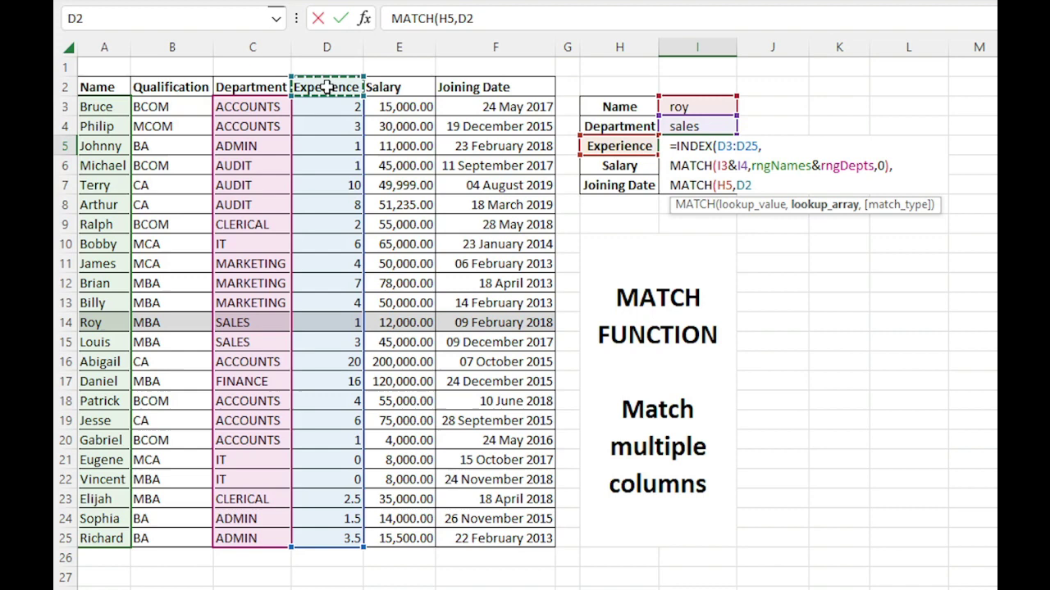
key(BackSpace)
key(BackSpace)
key(BackSpace)
key(BackSpace)
key(BackSpace)
key(BackSpace)
key(BackSpace)
key(BackSpace)
key(BackSpace)
key(BackSpace)
key(BackSpace)
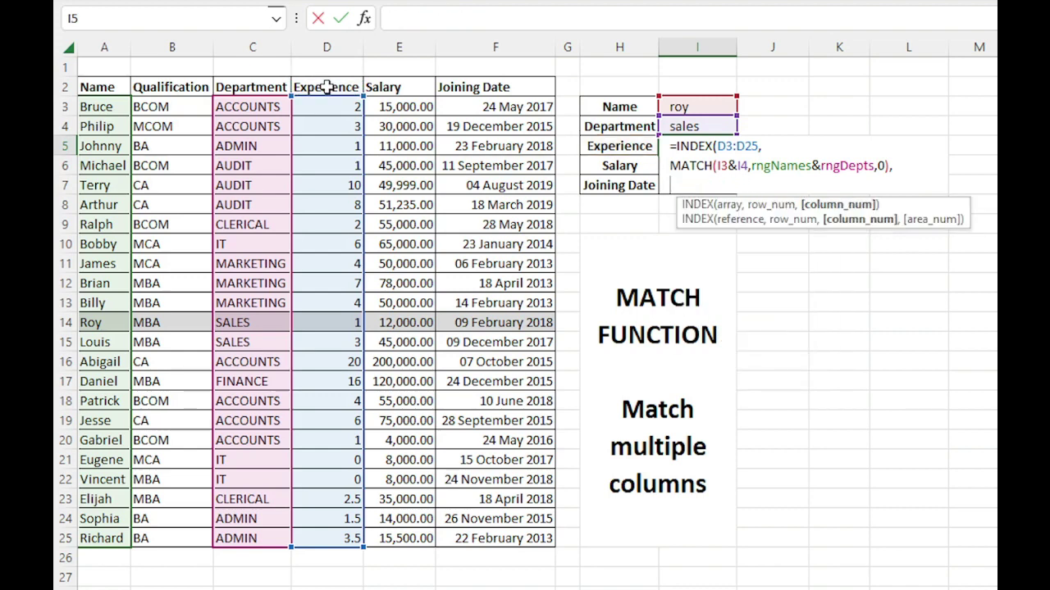
- Complete the INDEX formula in I5 with column number 1 and enter it
key(ctrl+Return)
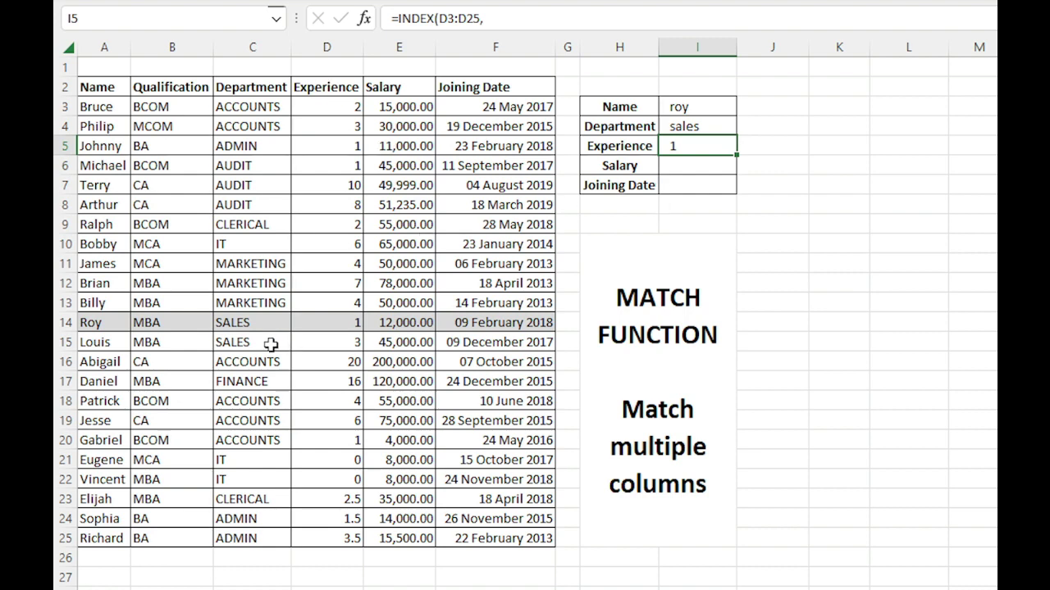
- Test the Experience lookup by setting D14 to 4 and undoing the change
click(299, 322)
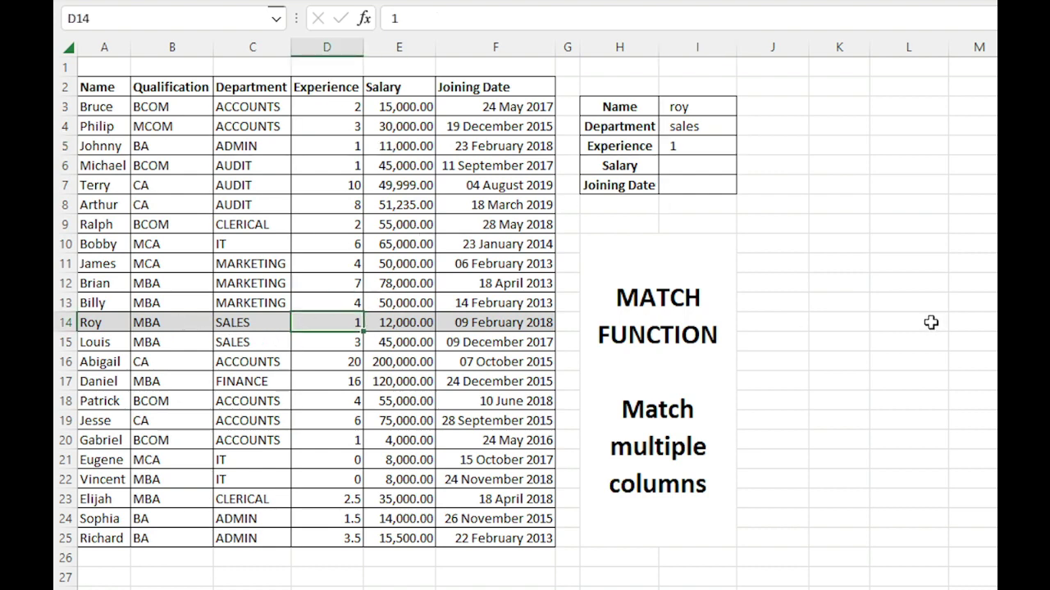
text(4)
key(Return)
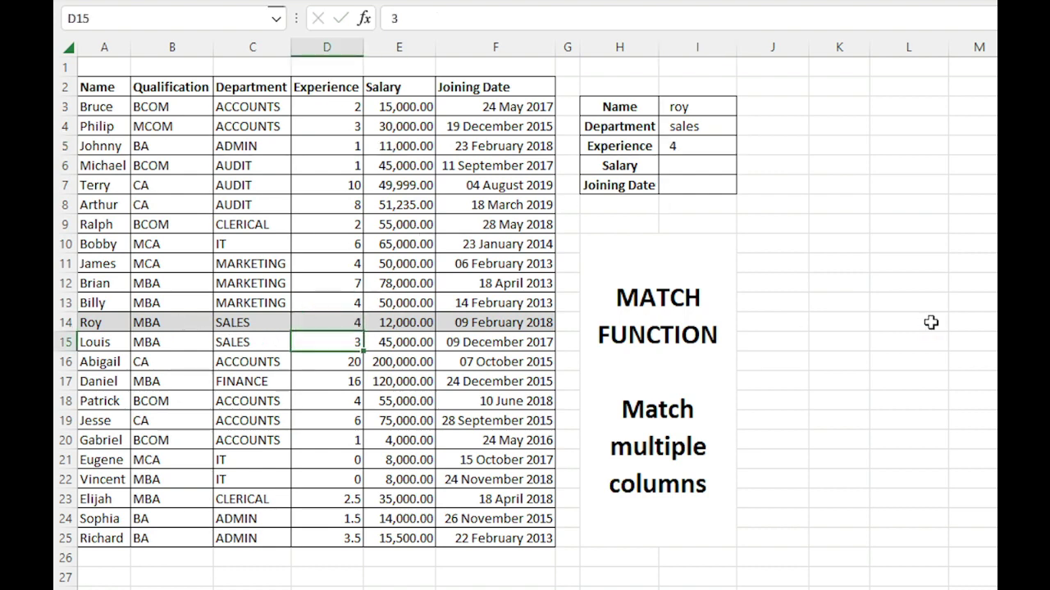
click(707, 148)
key(ctrl+z)
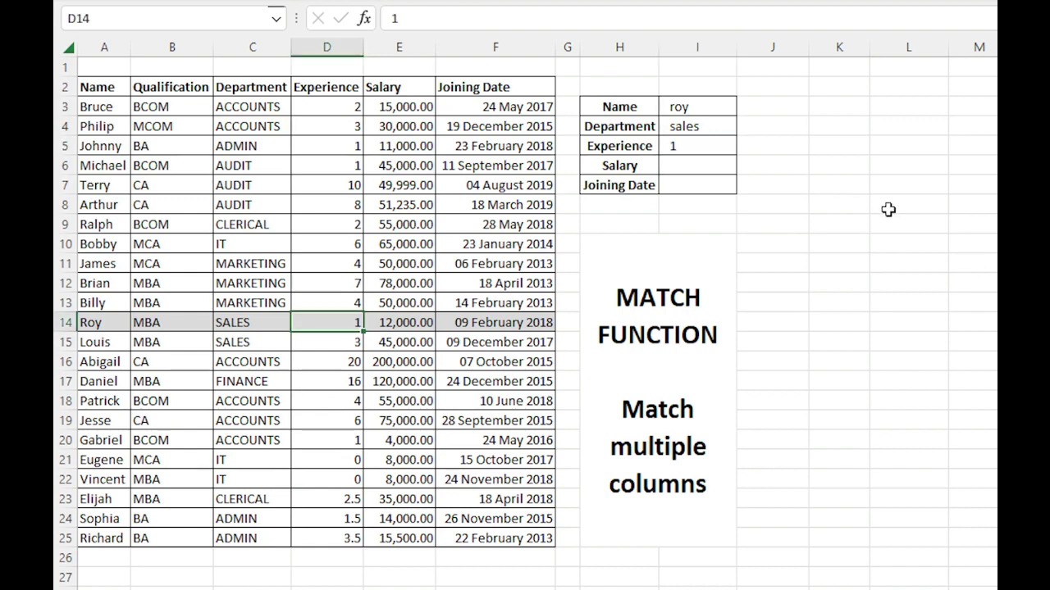
- Set the Department in I4 to it to test the lookup with a non-matching combination
click(715, 145)
click(712, 126)
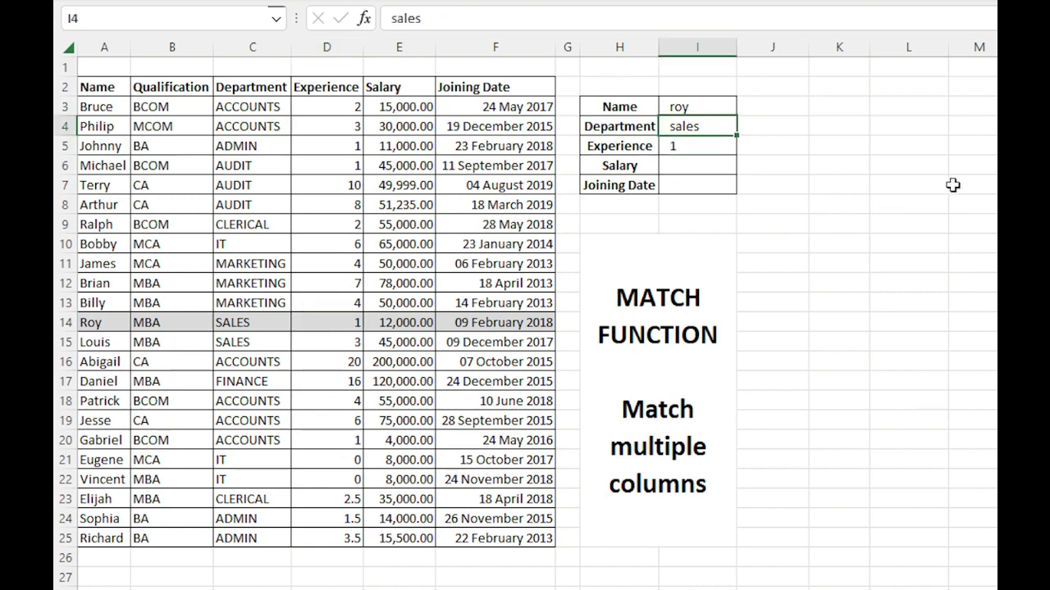
text(it)
key(Return)
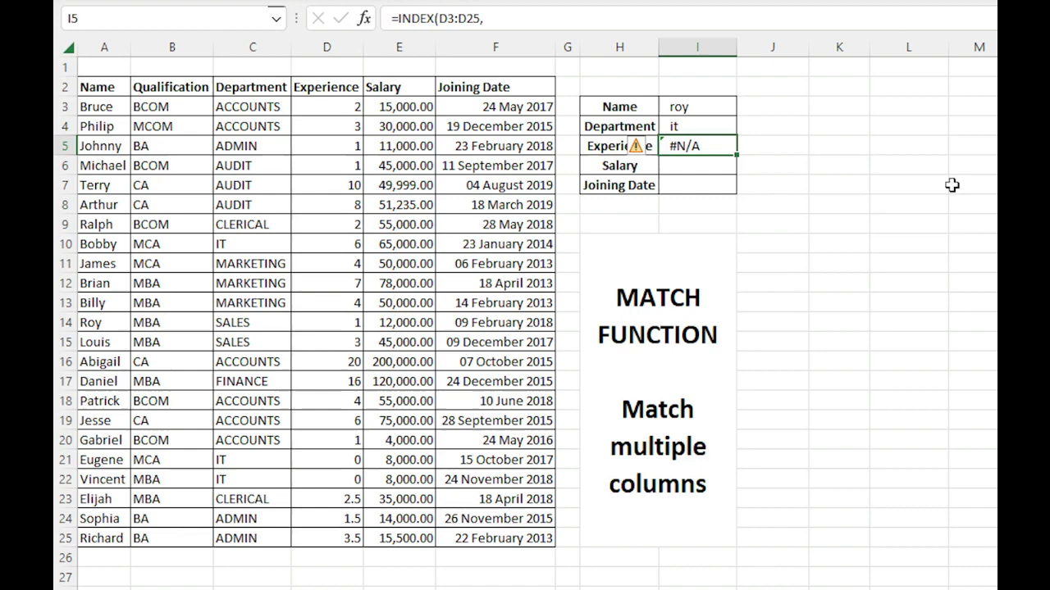
- Wrap the INDEX formula in I5 in IFERROR with "-" as the value if error
double_click(715, 148)
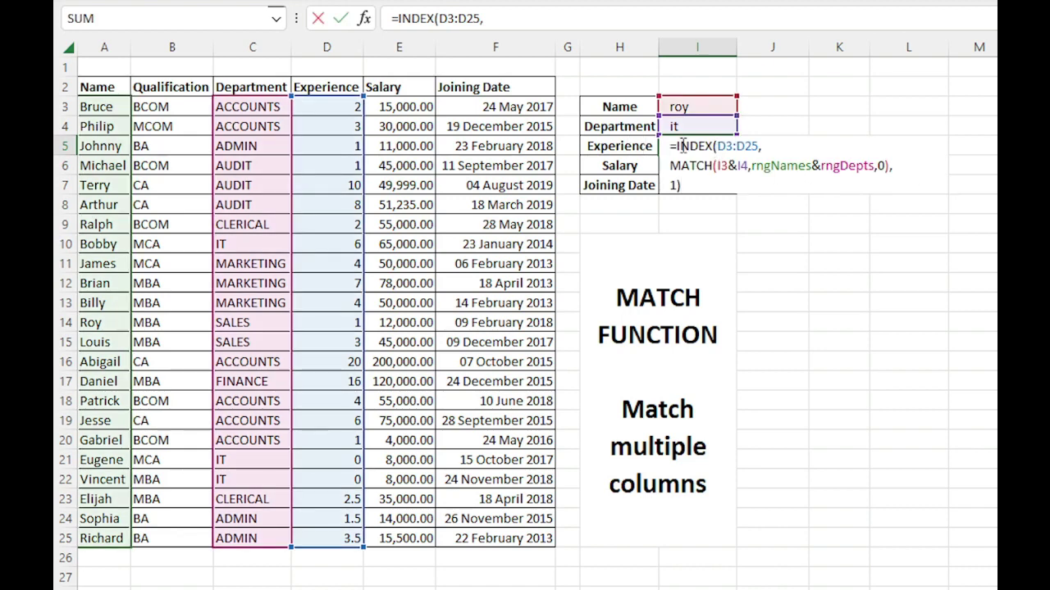
key(Home)
key(Right)
text(iferror()
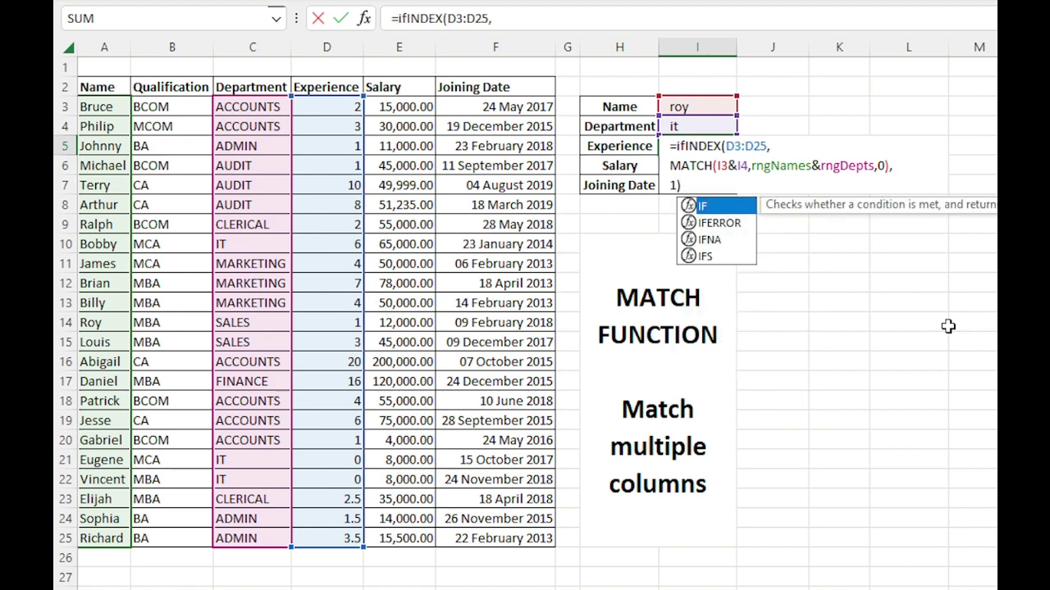
key(ctrl+End)
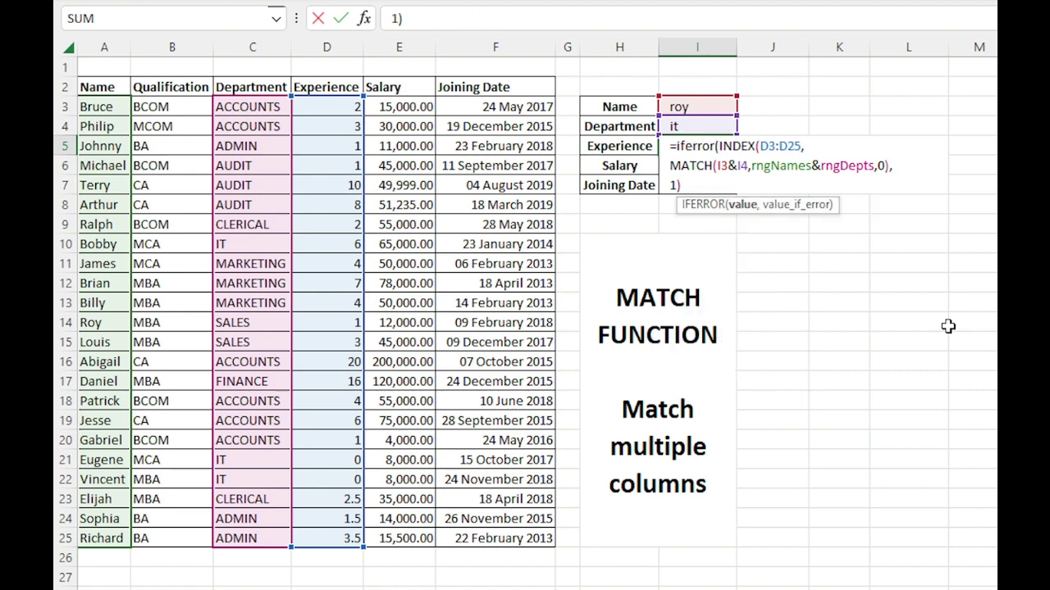
text(,"-")
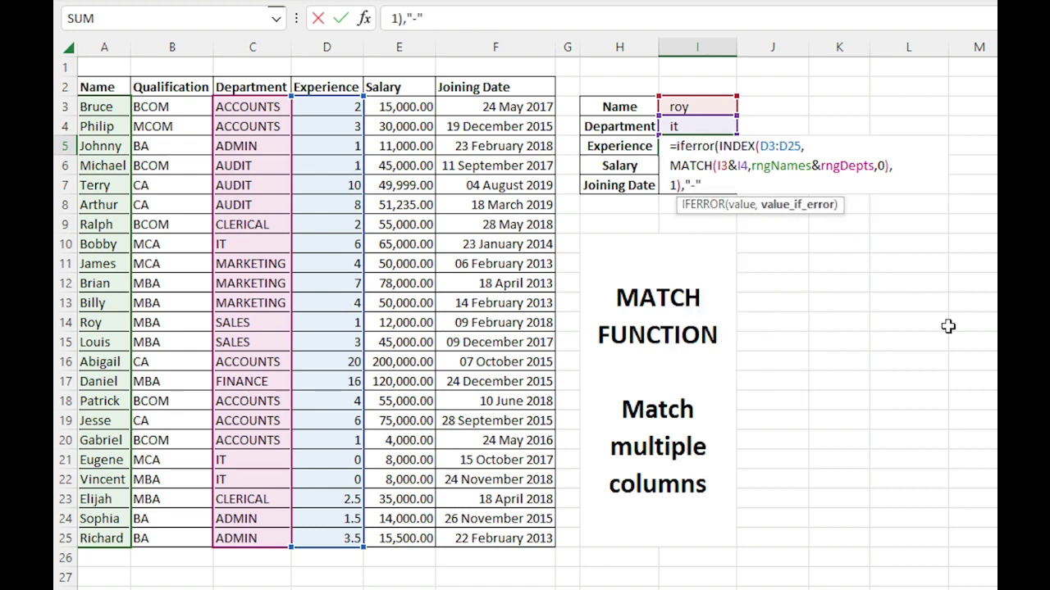
text())
key(Return)
key(Up)
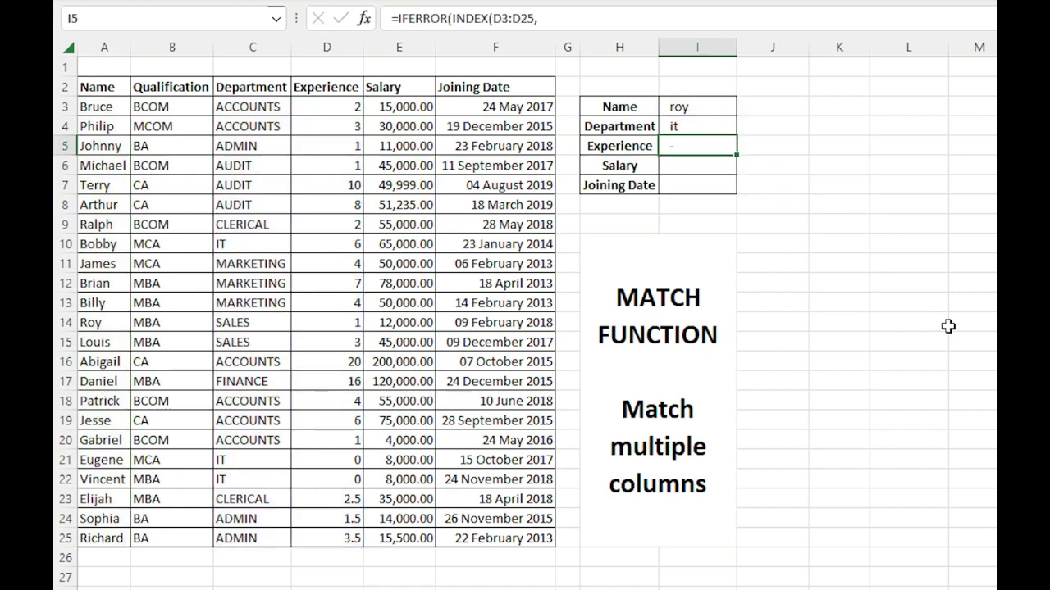
- Copy the full IFERROR formula text from I5 into the Salary cell I6, keeping its references unchanged
key(F2)
key(ctrl+a)
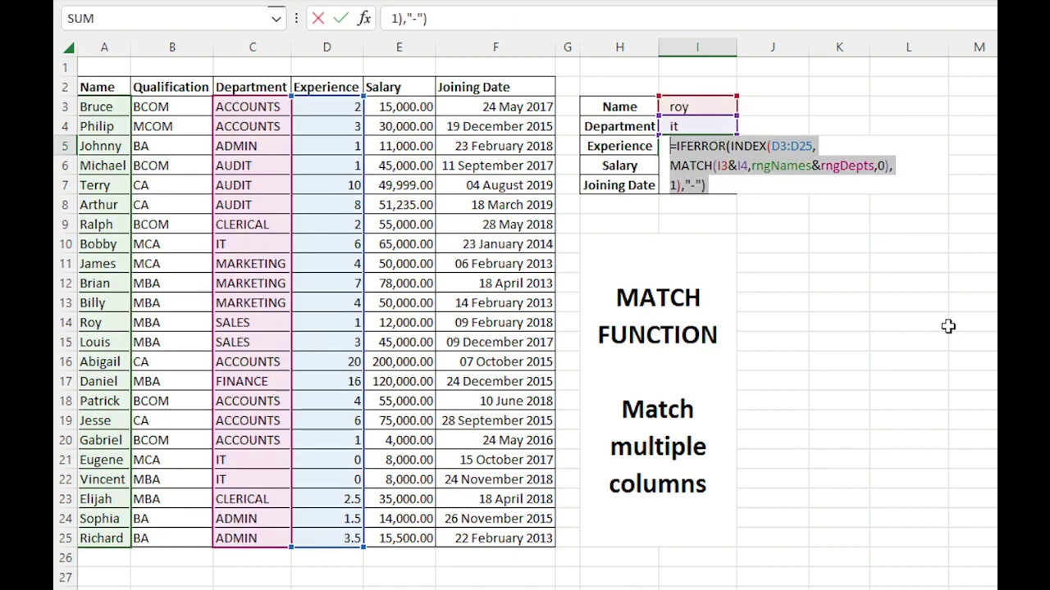
key(ctrl+c)
key(Return)
key(F2)
key(ctrl+v)
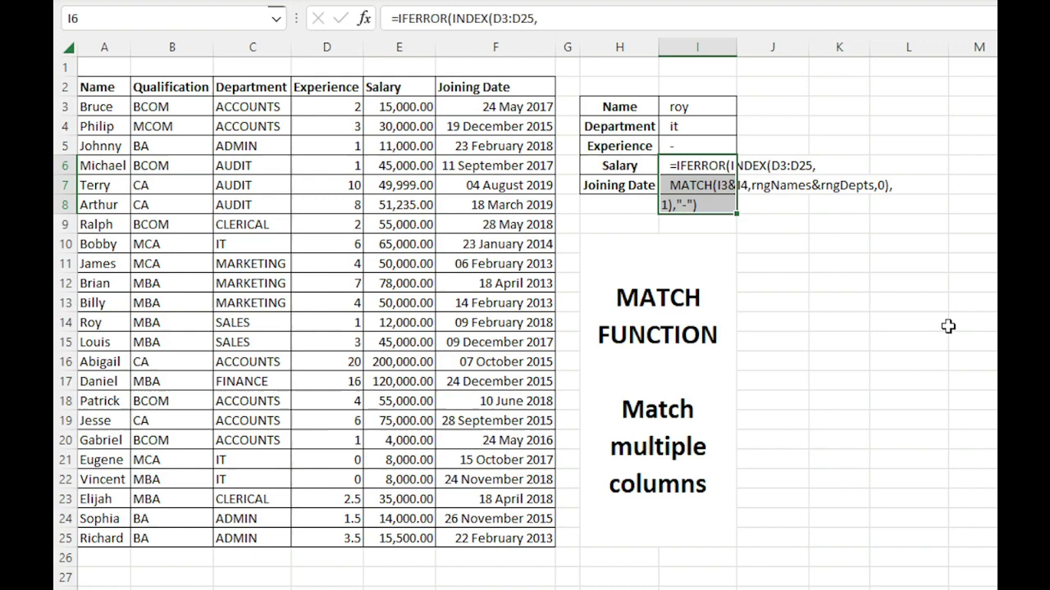
key(Escape)
key(F2)
key(ctrl+v)
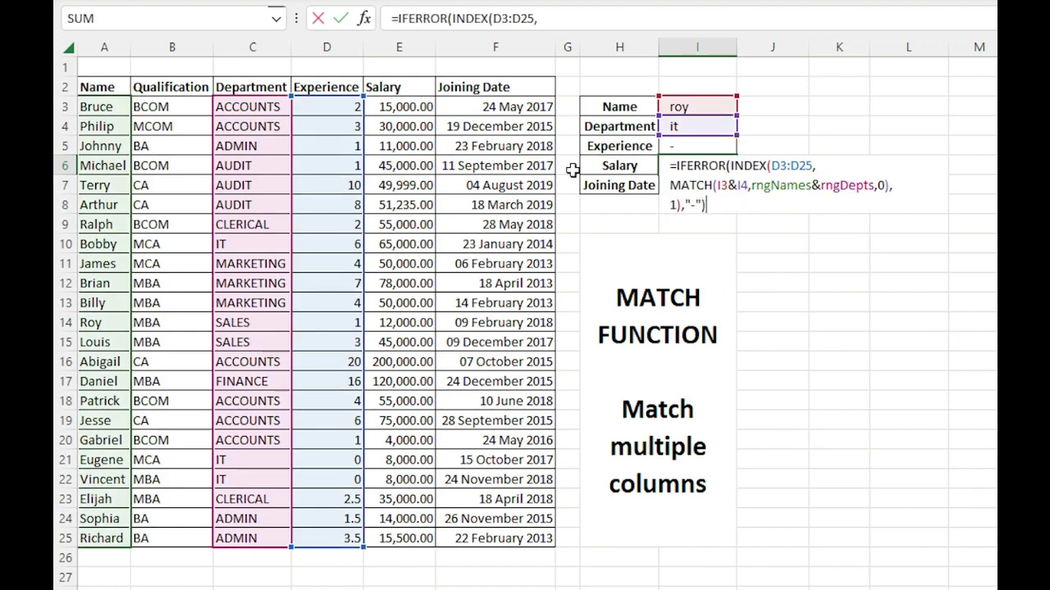
- Change the INDEX array in the I6 formula to the Salary range E3:E25 and enter it
click(721, 186)
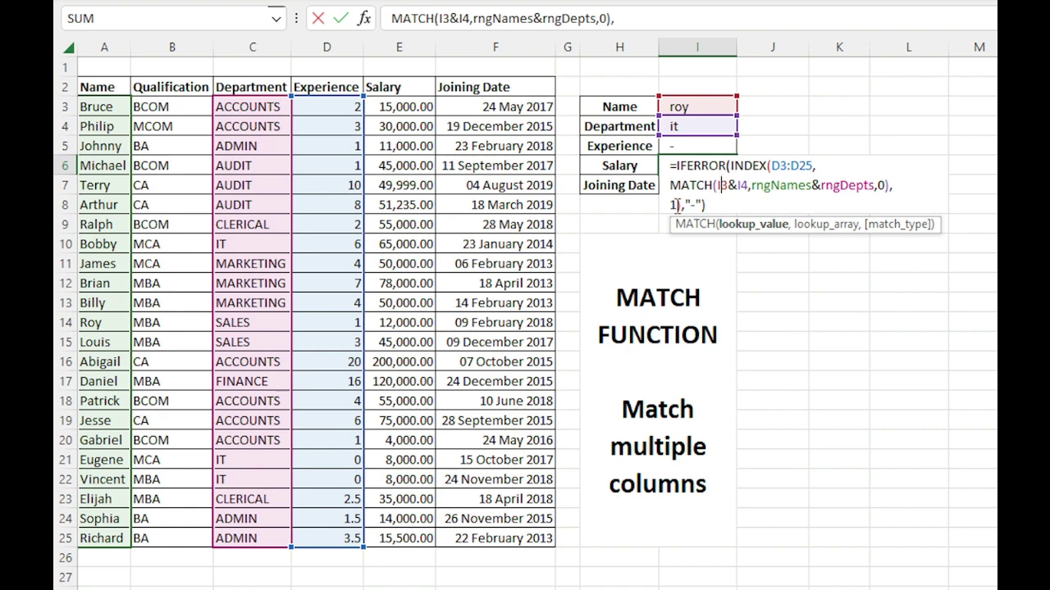
click(675, 205)
drag(772, 164, 815, 162)
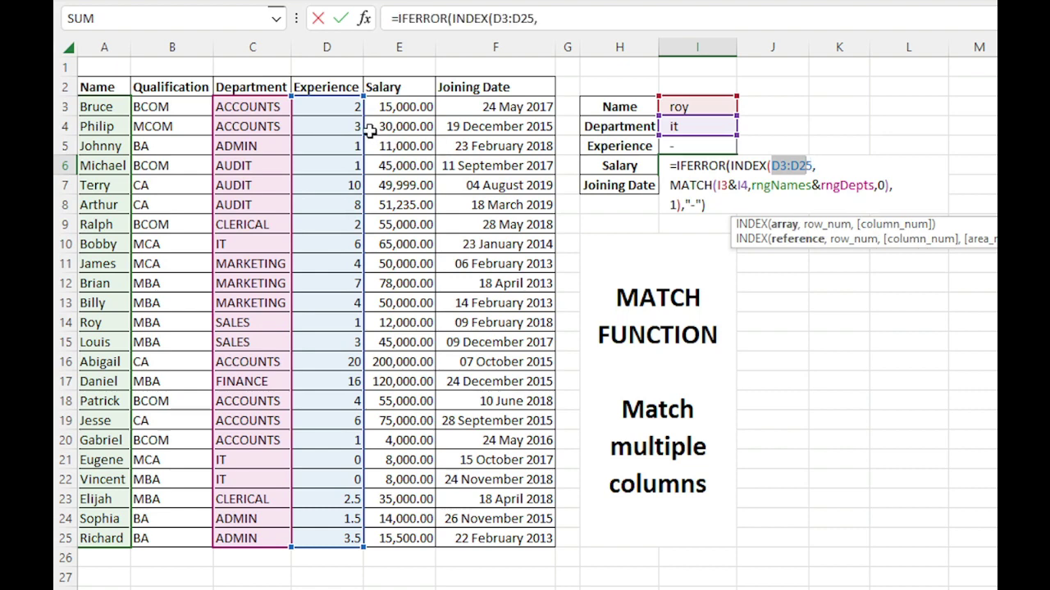
drag(367, 139, 398, 131)
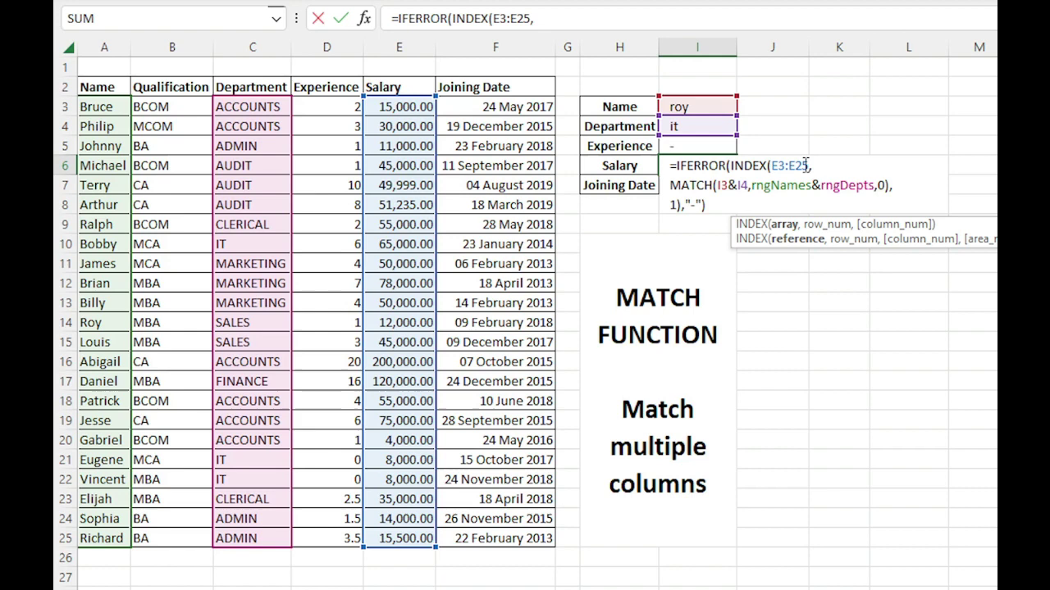
click(740, 205)
key(Return)
click(724, 166)
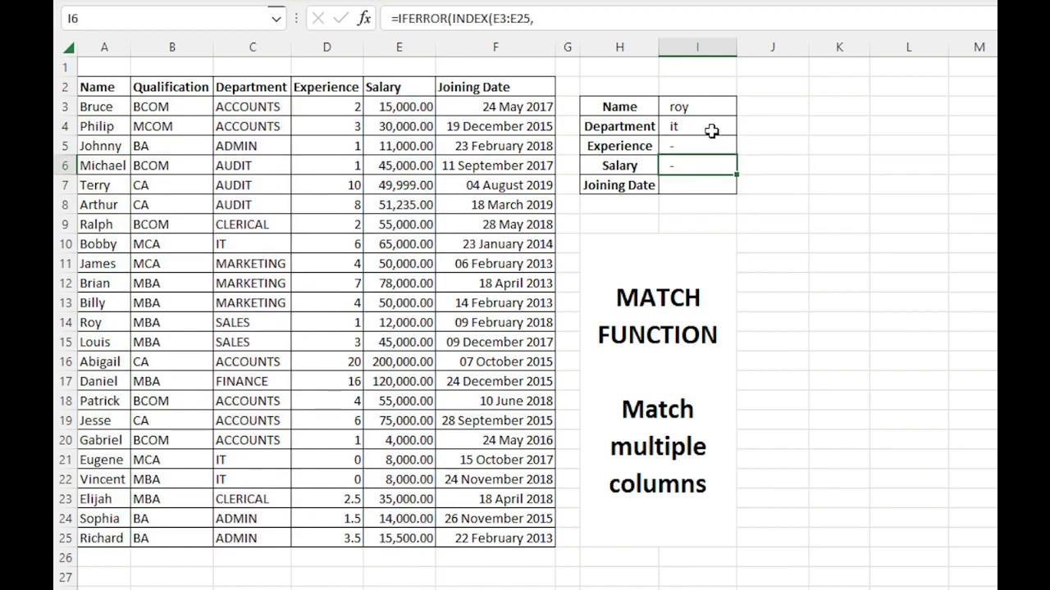
- Set the Department in I4 to sales and compare the Salary result in I6 with E14
click(711, 129)
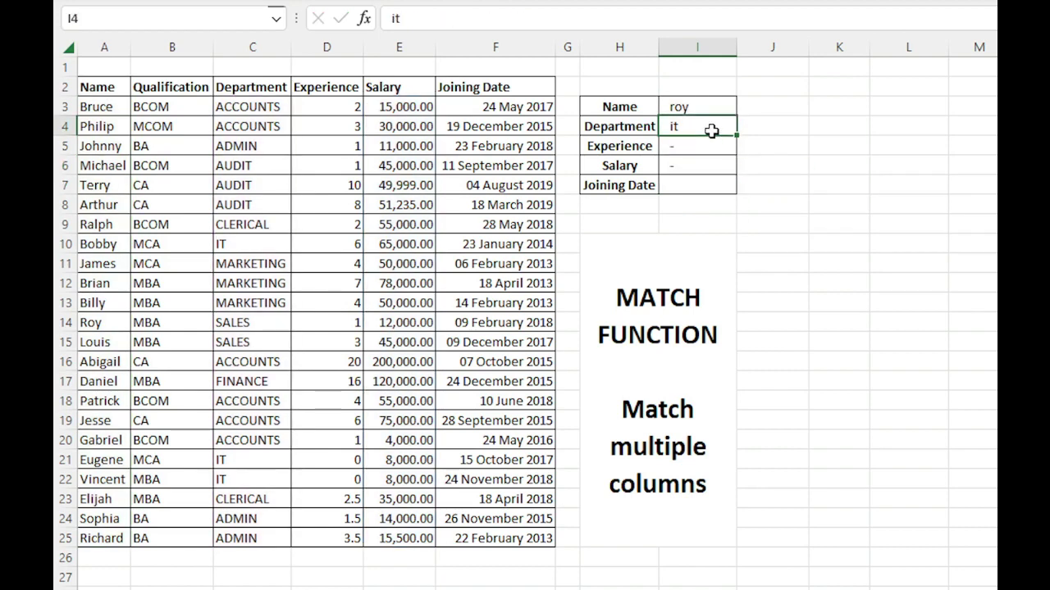
text(sales)
key(Return)
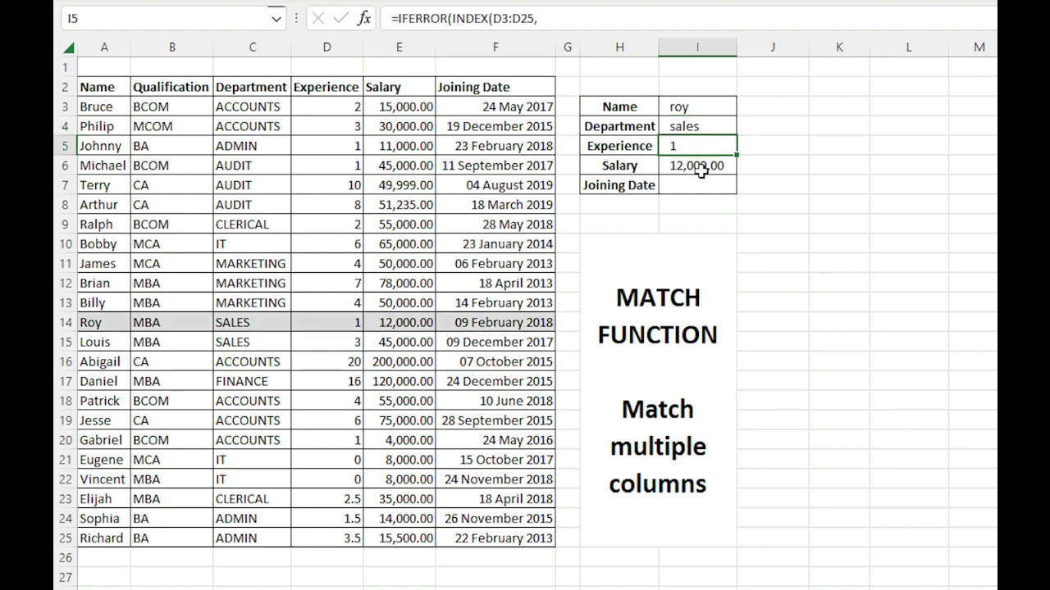
click(701, 168)
click(403, 321)
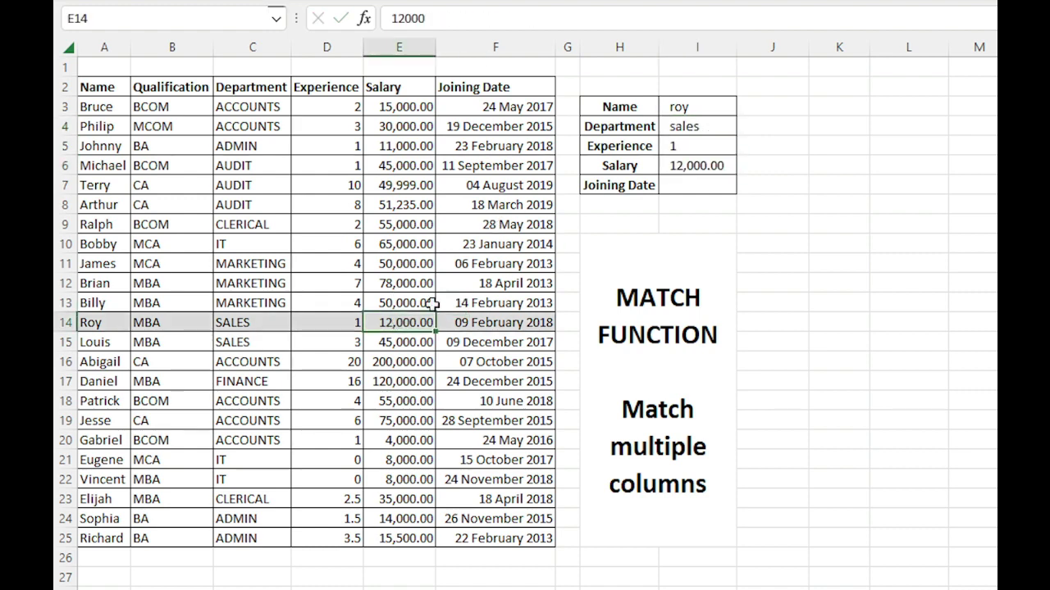
- Paste the copied formula into the Joining Date cell I7, set its INDEX array to F3:F25 and review the entered formula
click(686, 182)
key(F2)
key(ctrl+v)
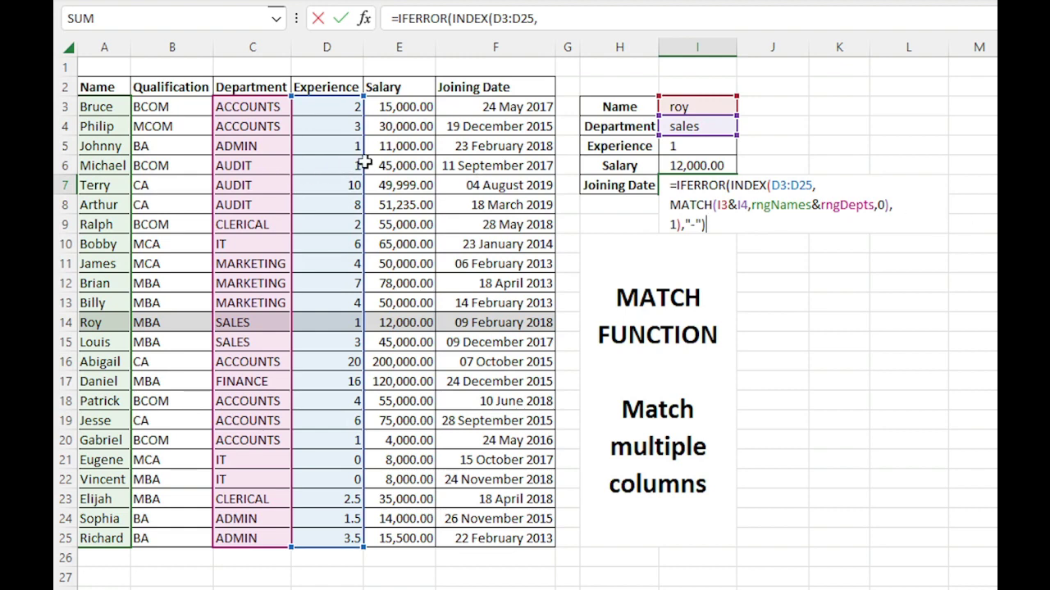
drag(365, 168, 493, 170)
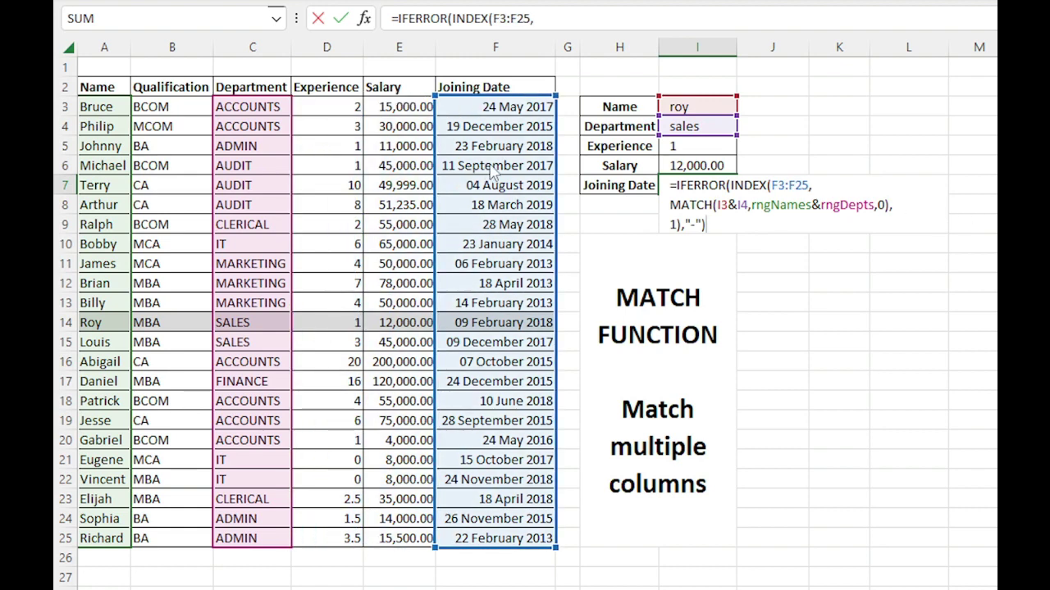
key(Return)
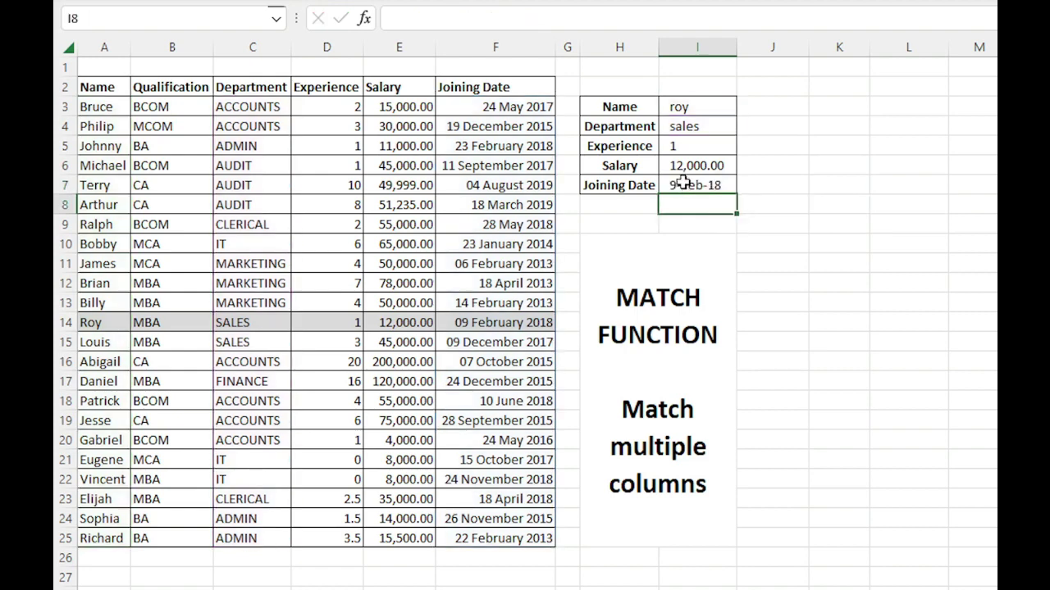
click(682, 184)
key(F2)
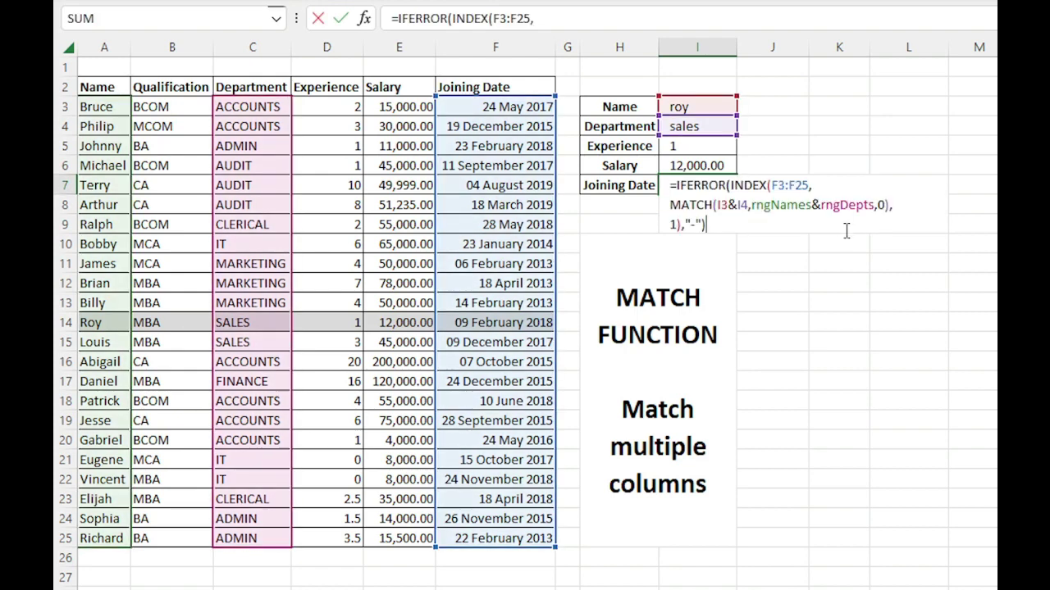
key(Escape)
- Set the Department in I4 to audit to test all three lookup formulas
key(Up)
key(Up)
key(Up)
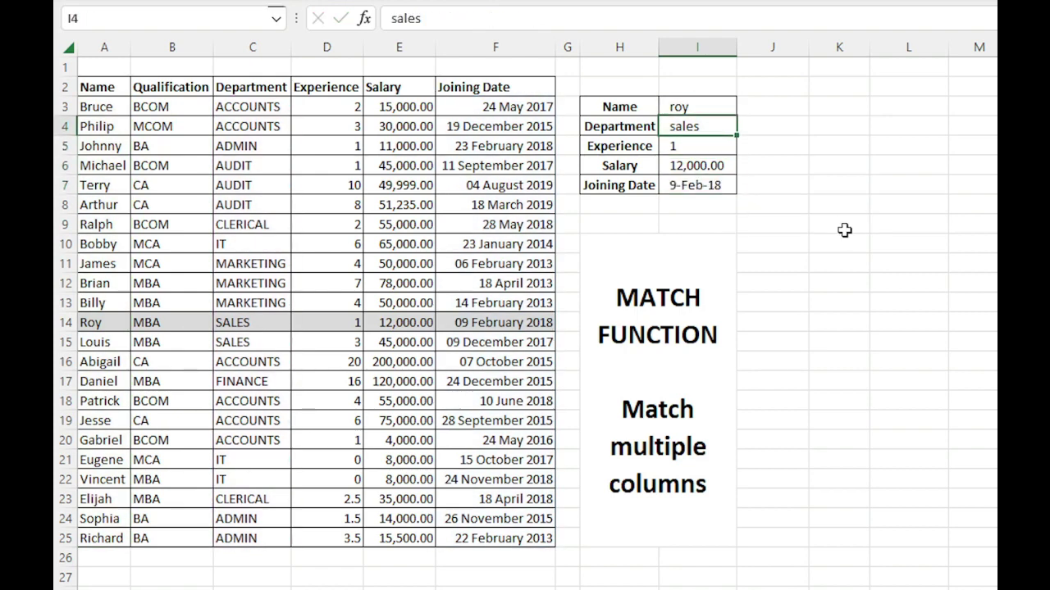
text(audit)
key(Return)
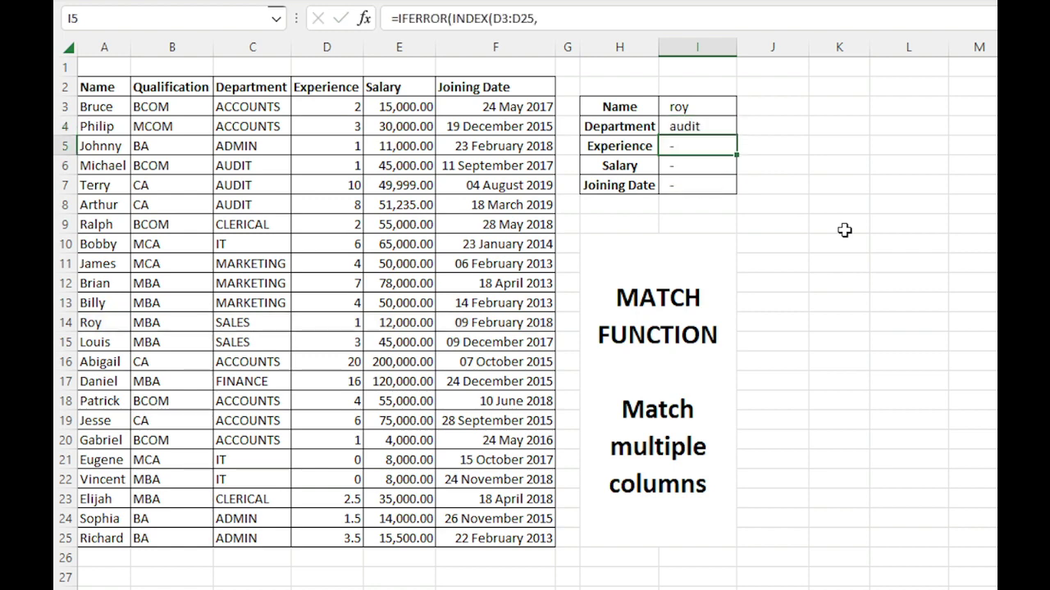
key(Up)
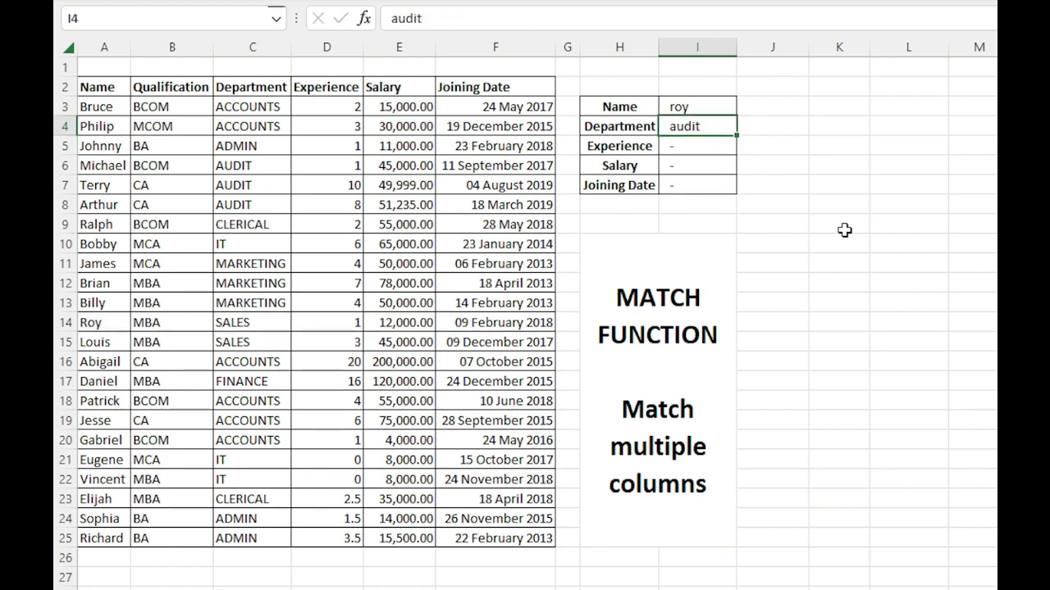
- Set the Name in I3 to the employee listed in A7 and compare the results in I5:I7 with row 7
key(Up)
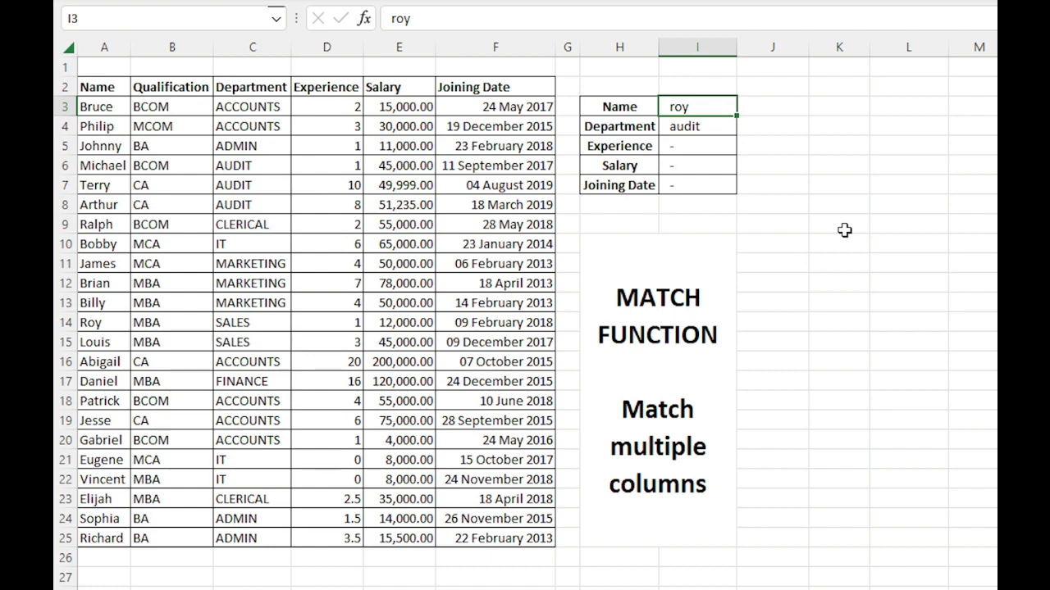
text(Terry)
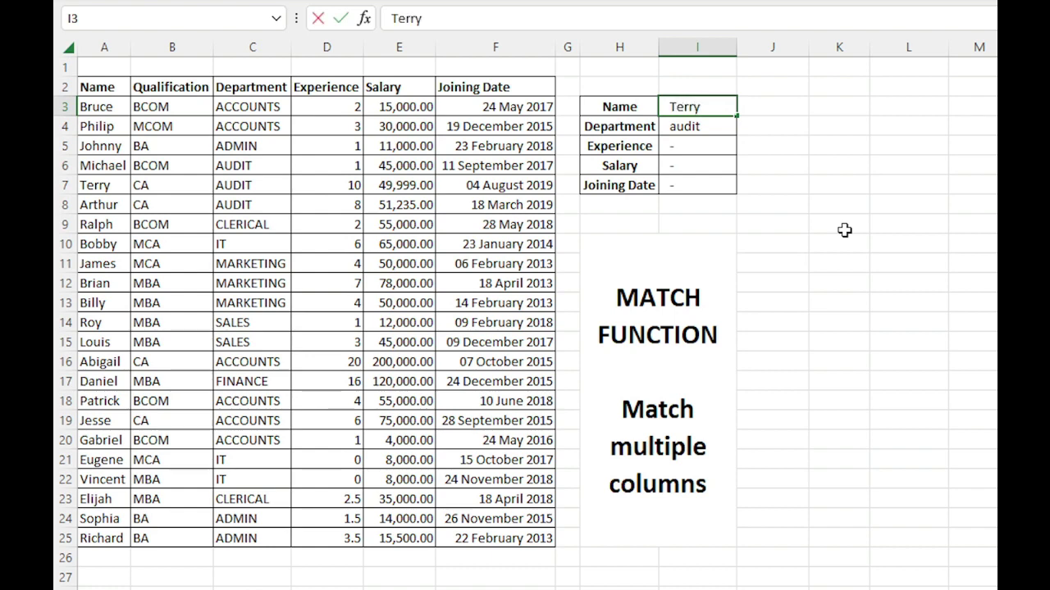
key(Return)
drag(681, 148, 689, 182)
click(117, 187)
drag(117, 188, 483, 188)
click(469, 187)
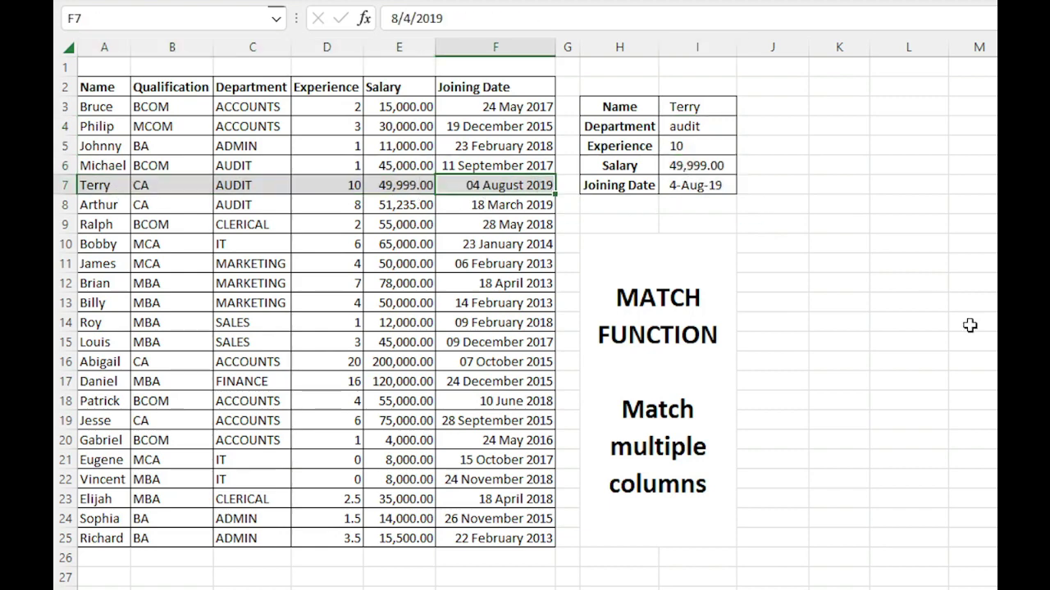
- Copy the MATCH lookup array rngNames&rngDepts from the Experience formula in I5 without changing the formula
click(709, 165)
click(710, 146)
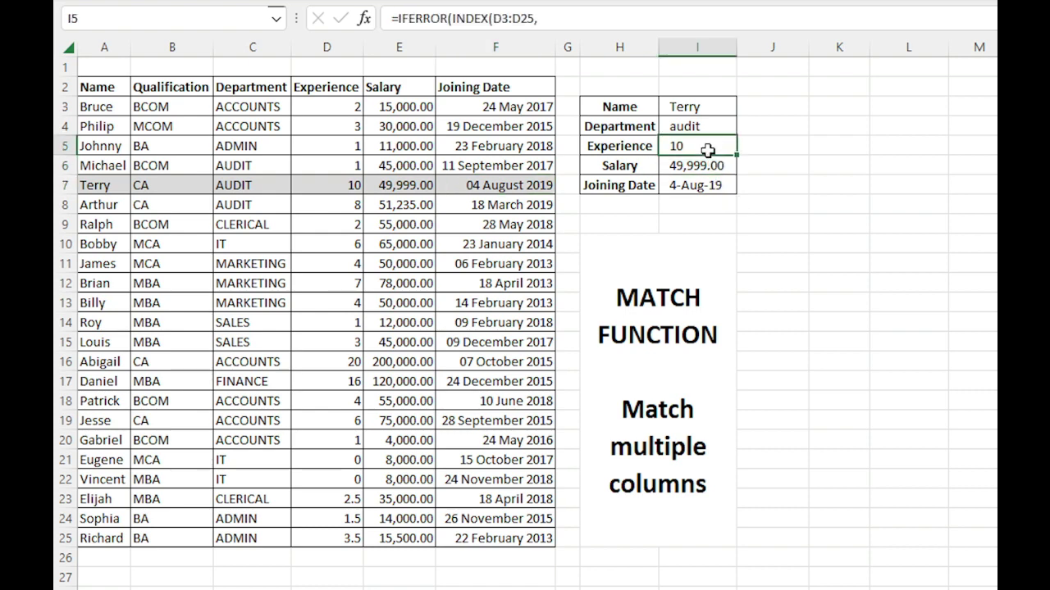
double_click(710, 146)
drag(717, 165, 876, 165)
key(ctrl+c)
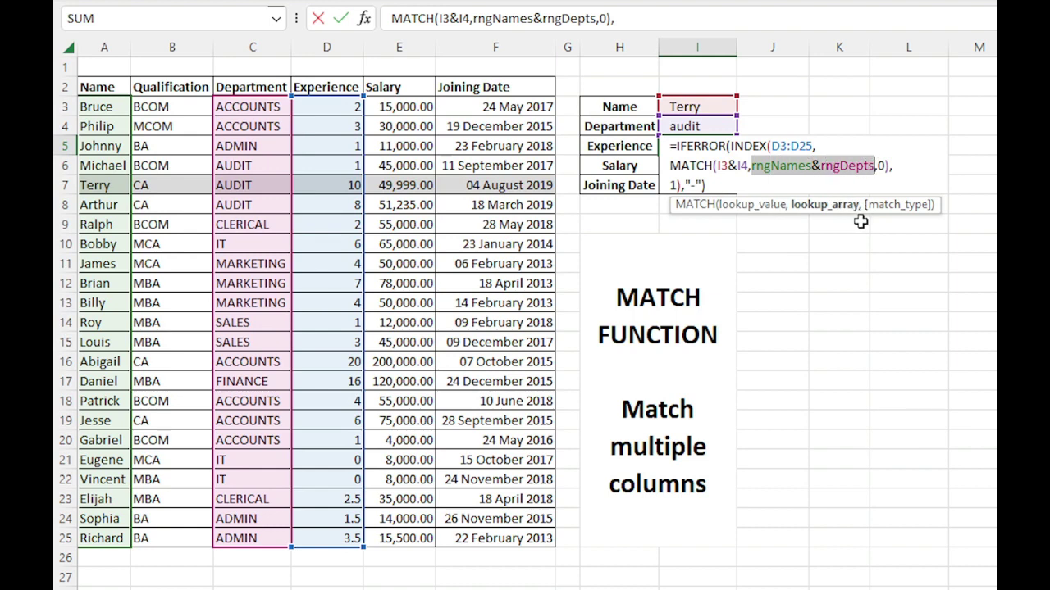
key(Escape)
- Enter =rngNames&rngDepts in K3 to spill the combined names and departments down column K
click(833, 113)
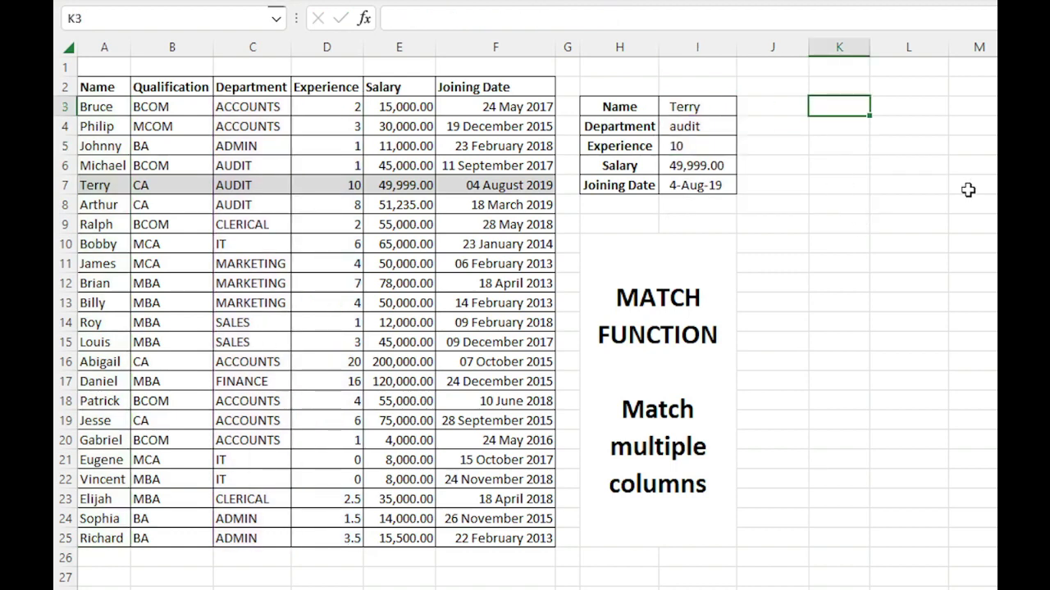
text(=)
key(ctrl+v)
key(Return)
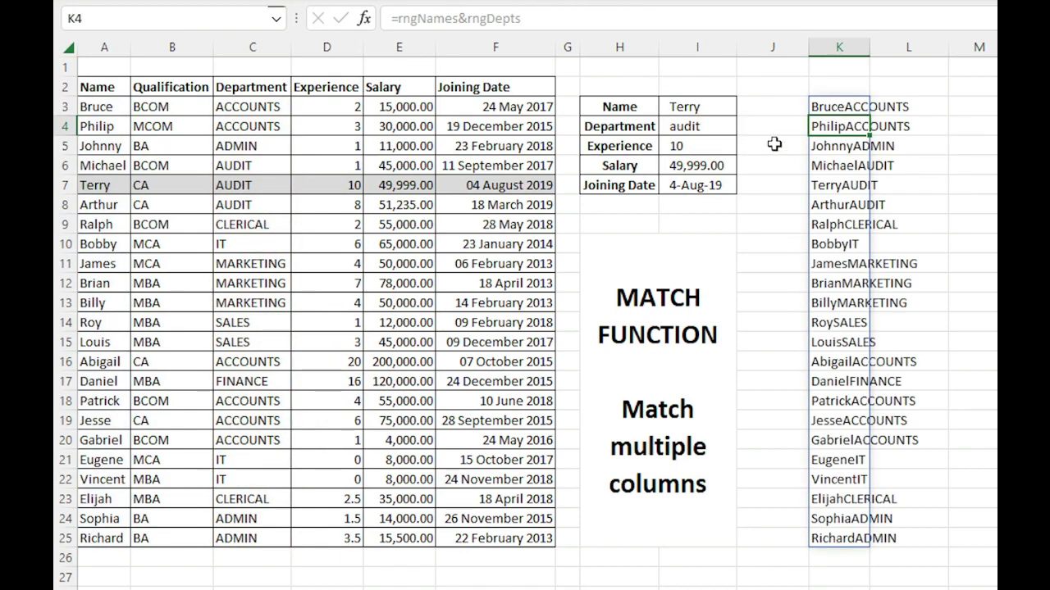
- Compare the combined list in column K with the criteria in I3:I4, delete the K3 formula and return to A1
click(853, 108)
drag(703, 106, 714, 125)
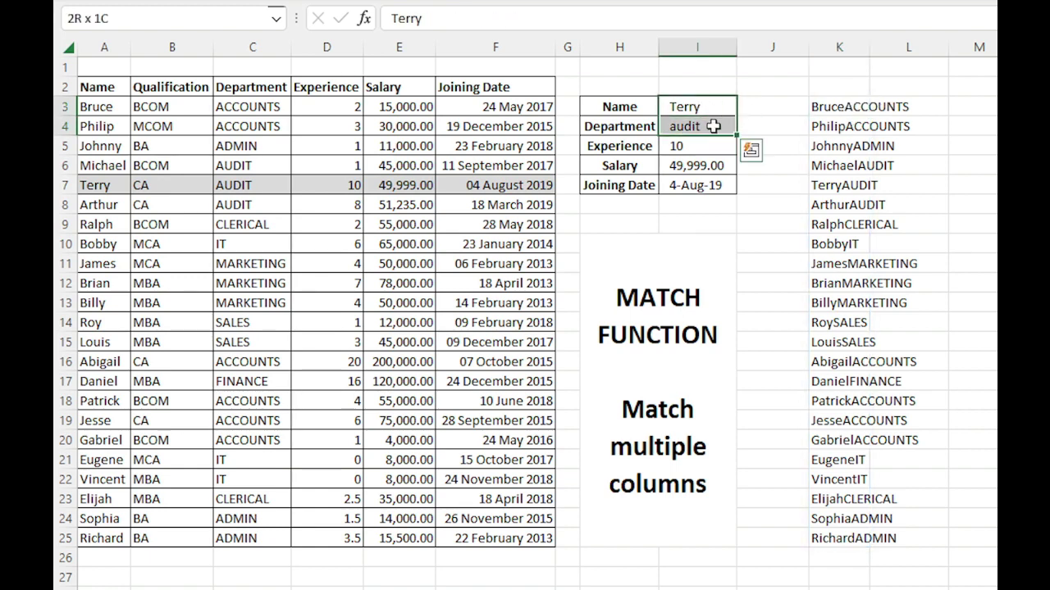
click(828, 107)
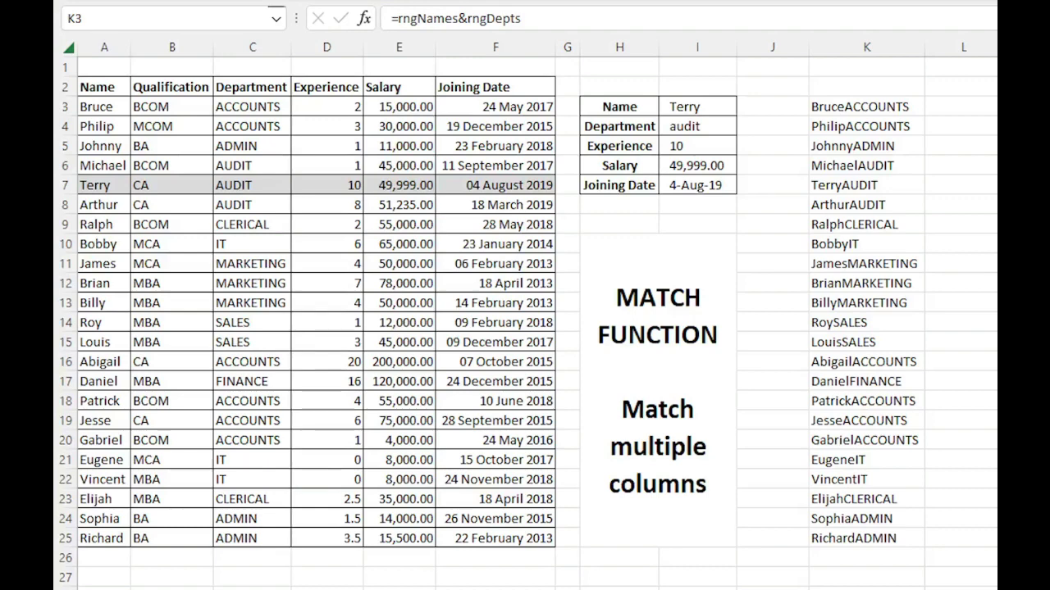
key(Delete)
key(ctrl+Home)
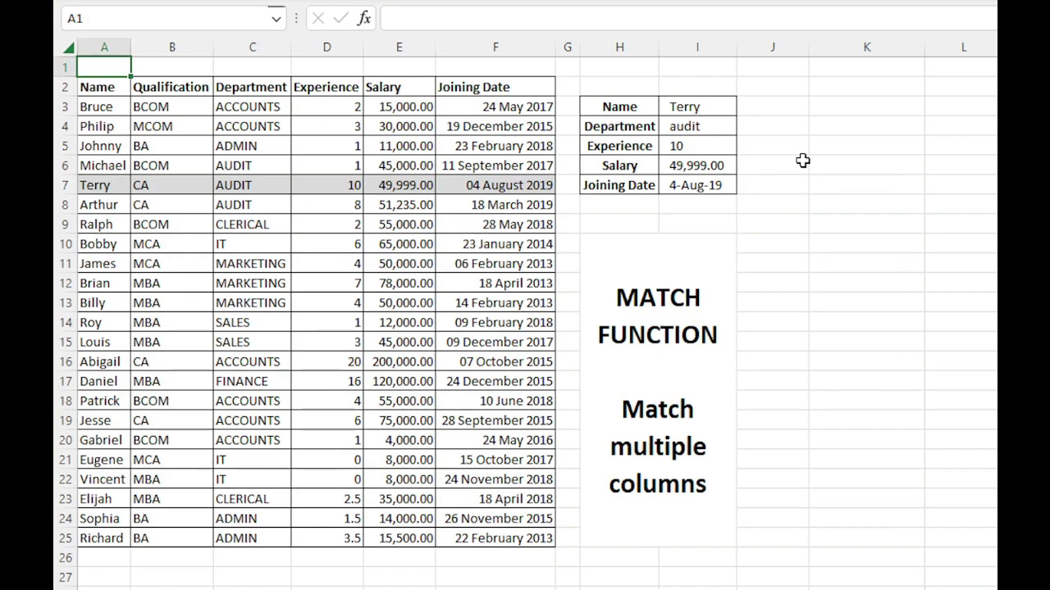